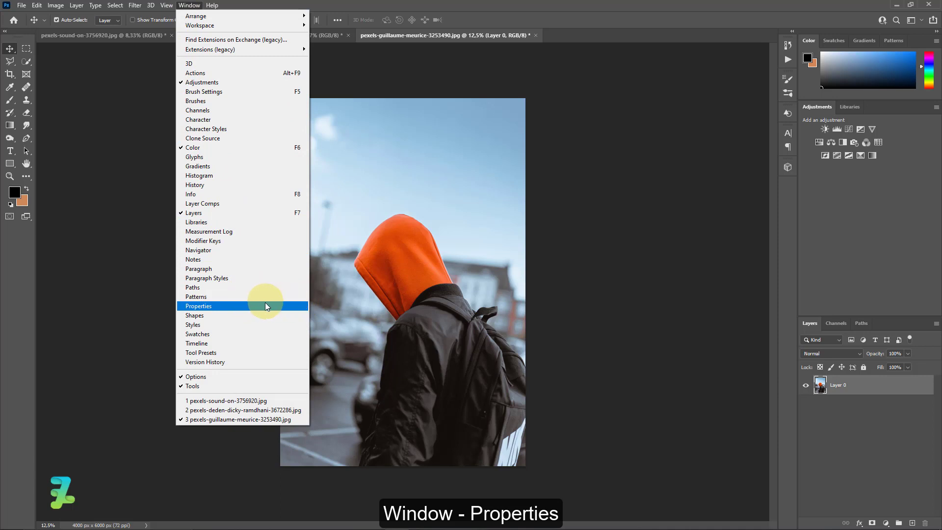
Show the Properties panel, view the additional quick actions available for the layer, and close that list.
click(263, 306)
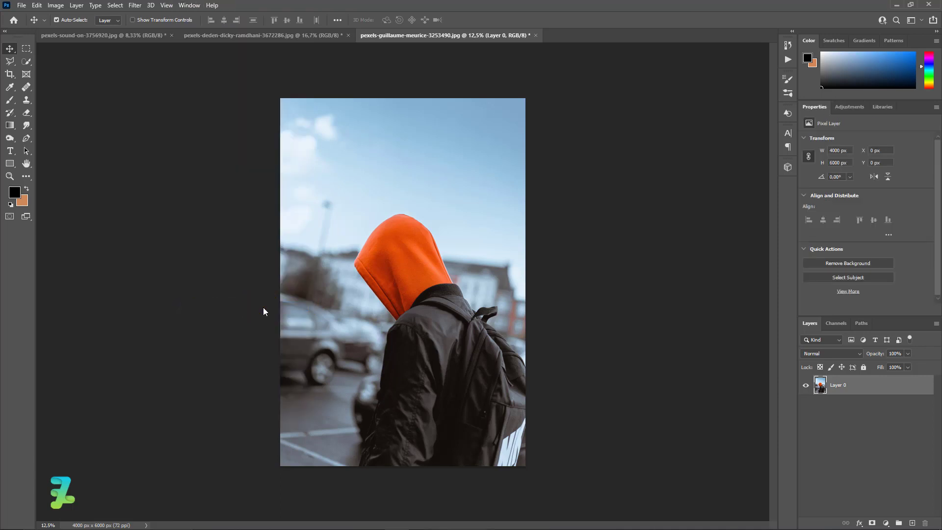
click(848, 292)
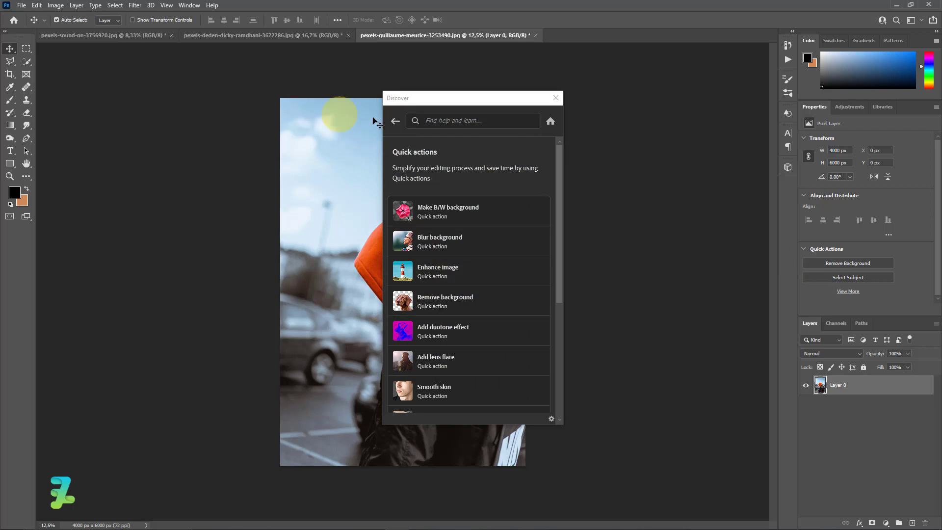
click(647, 197)
click(401, 119)
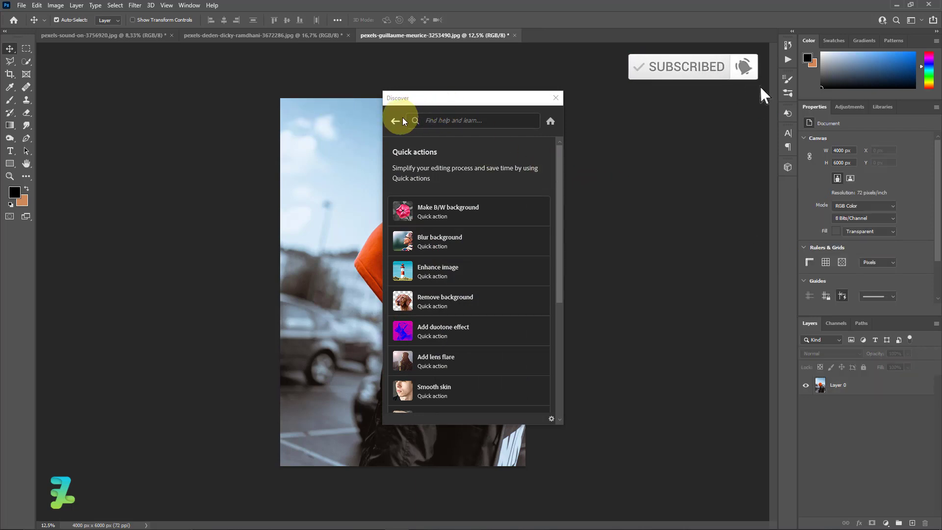
click(557, 98)
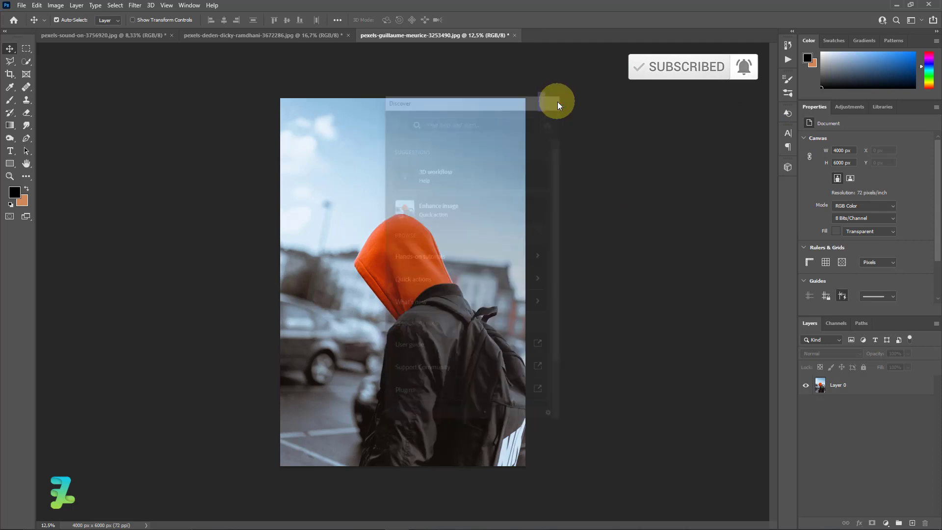
Select Layer 0 and run the Select Subject quick action on the hooded person.
scroll(849, 264, down, 9)
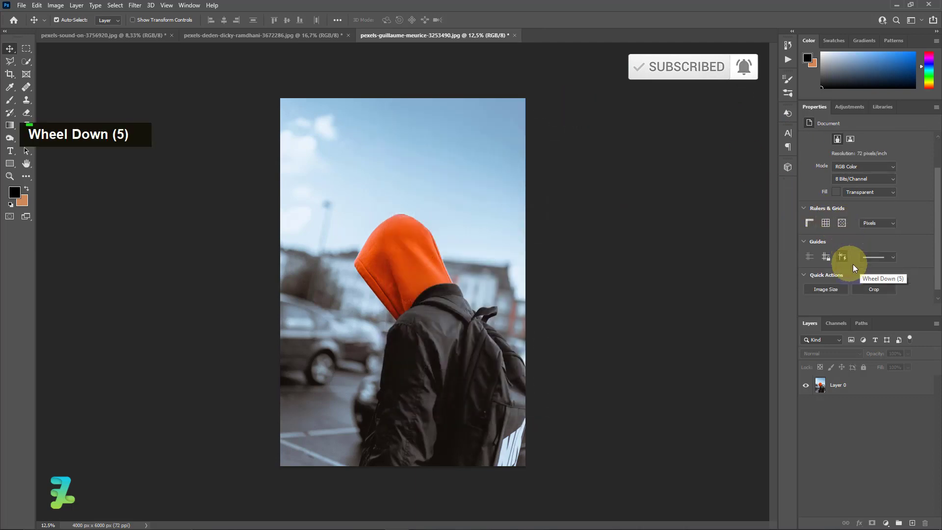
scroll(873, 264, down, 4)
click(867, 385)
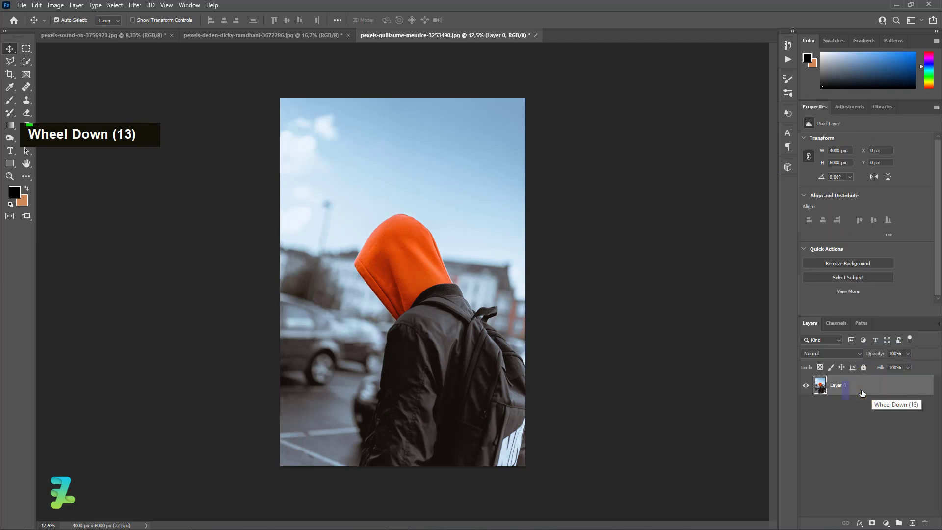
click(839, 279)
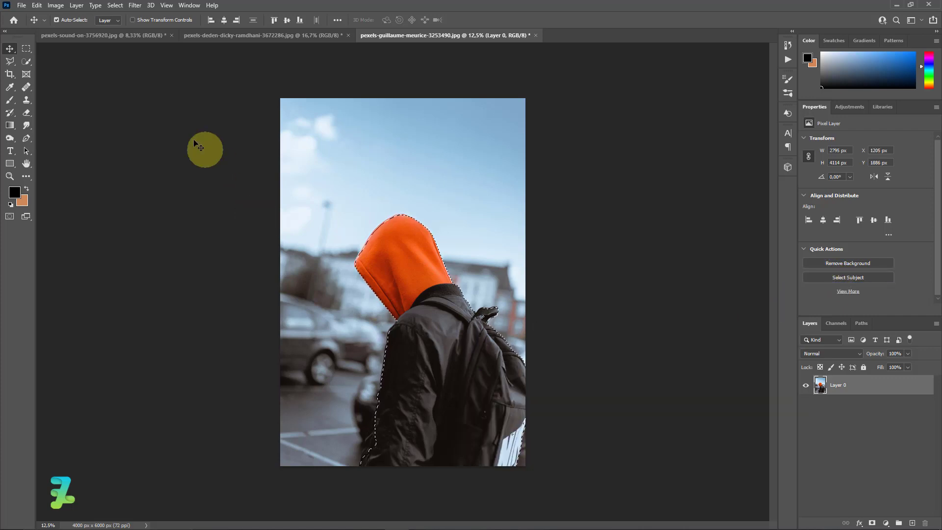
Add the missing part of the lower sleeve edge to the selection with the Quick Selection Tool.
click(28, 63)
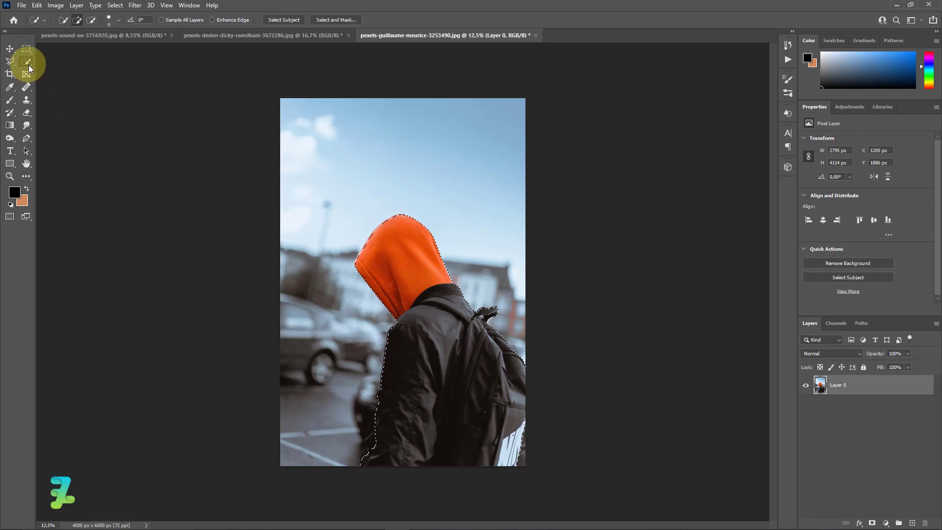
right_click(29, 66)
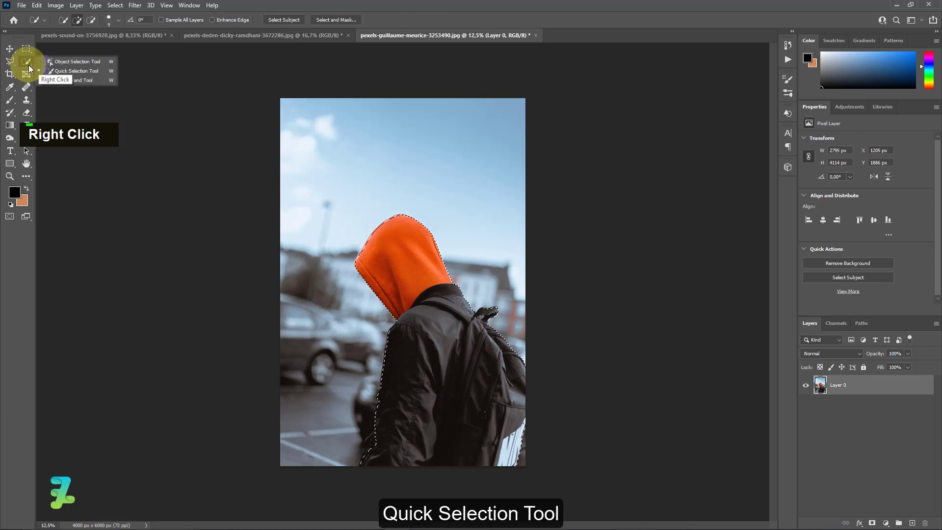
click(101, 70)
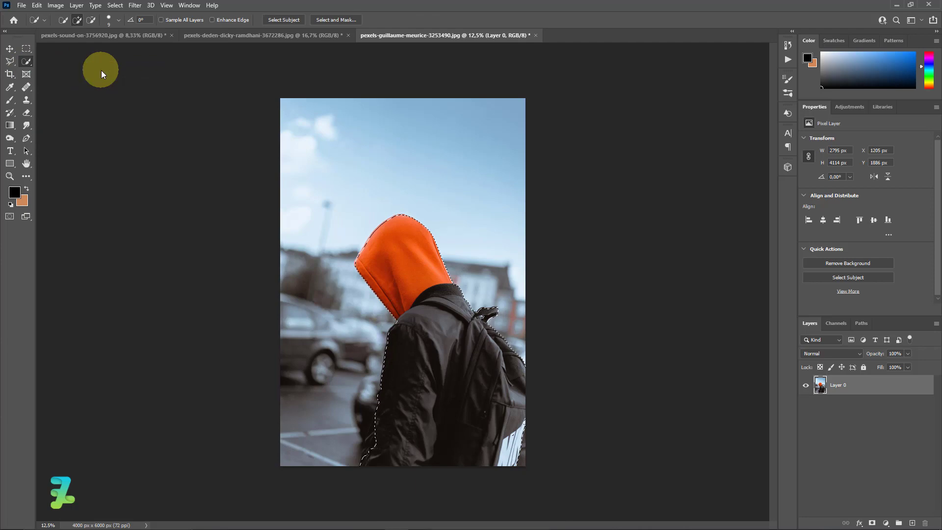
key(ctrl+equal)
key(ctrl+equal)
key(ctrl+equal)
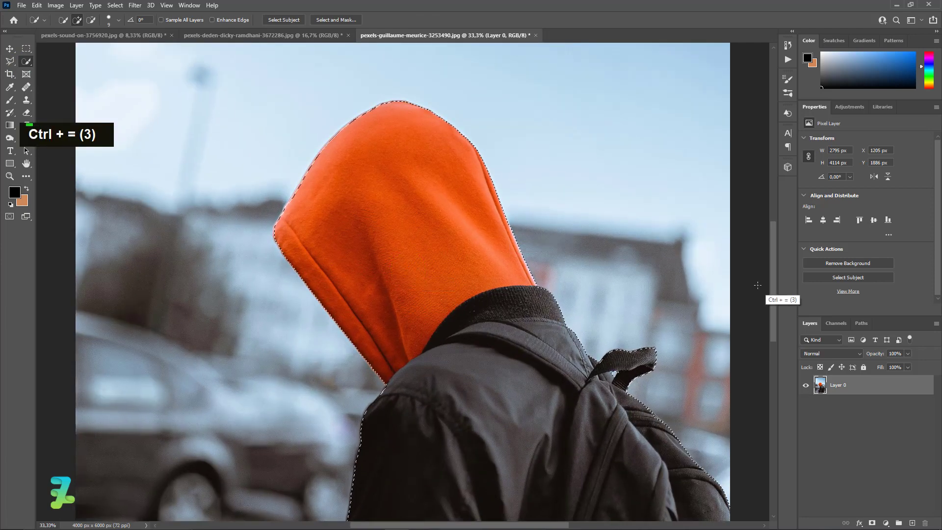
drag(773, 283, 757, 383)
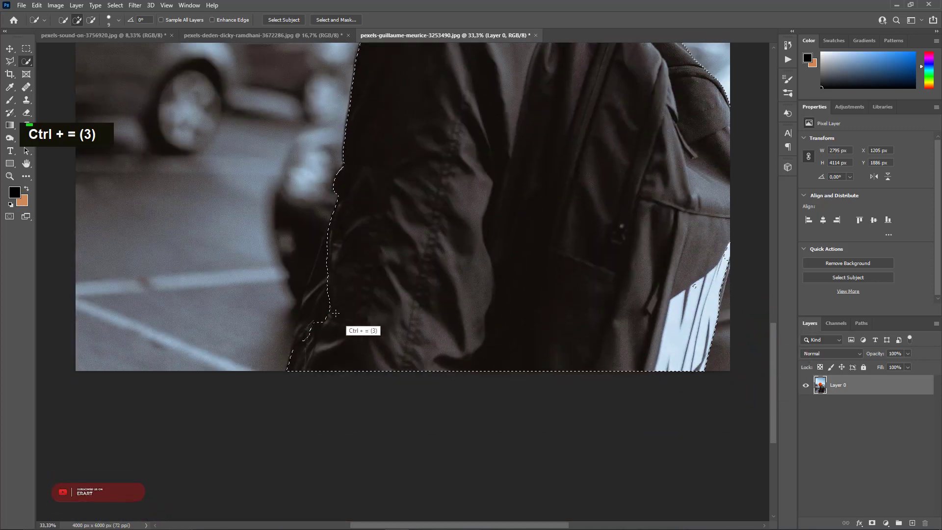
drag(323, 314, 328, 231)
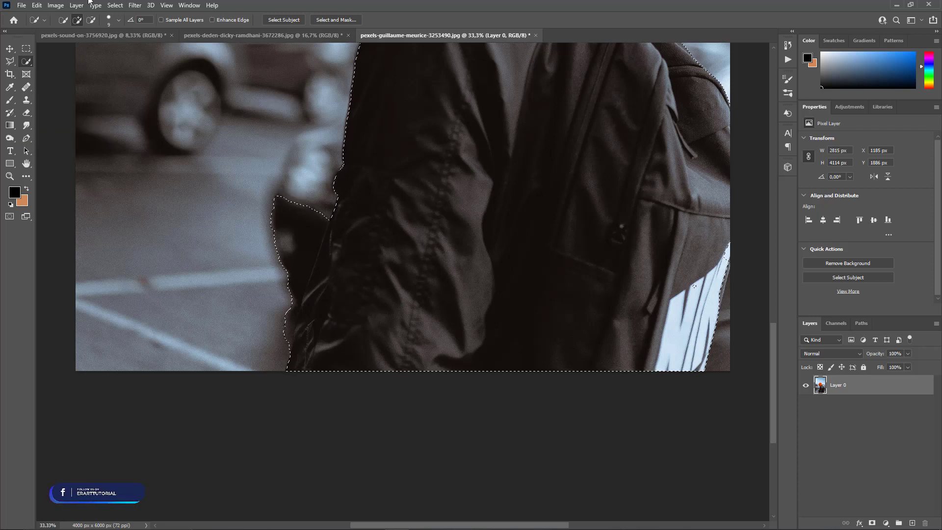
Subtract the dark car and pavement areas beside the lower sleeve from the selection.
click(92, 20)
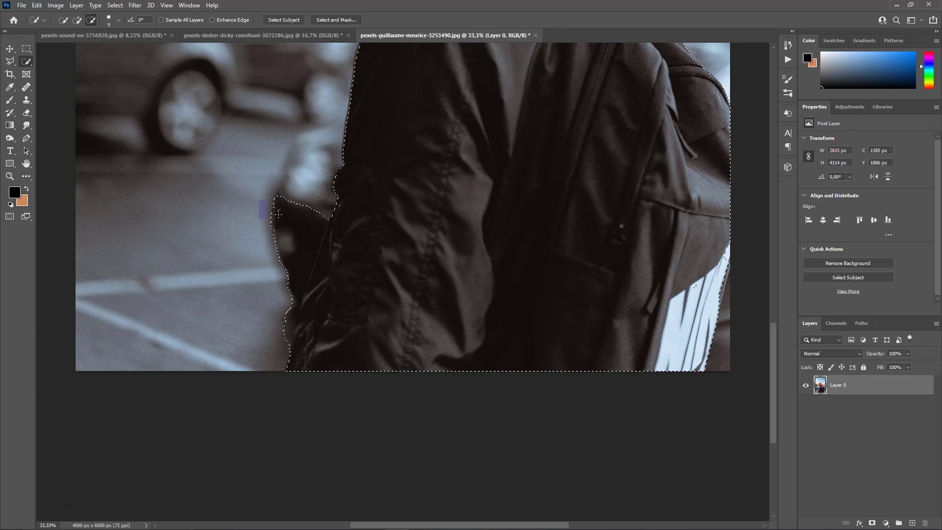
mouse_move(306, 209)
mouse_down()
mouse_move(275, 286)
mouse_move(271, 201)
mouse_move(325, 216)
mouse_move(301, 256)
mouse_up()
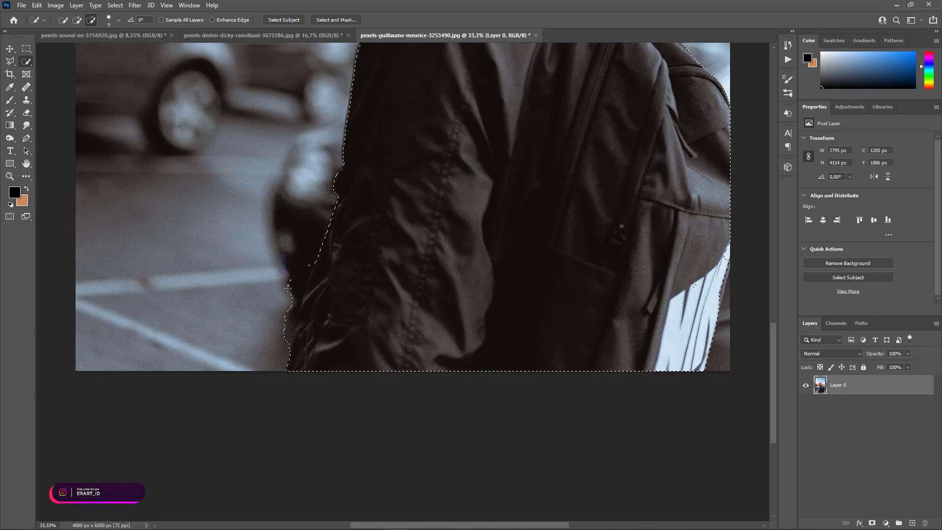
click(284, 301)
click(285, 332)
click(288, 296)
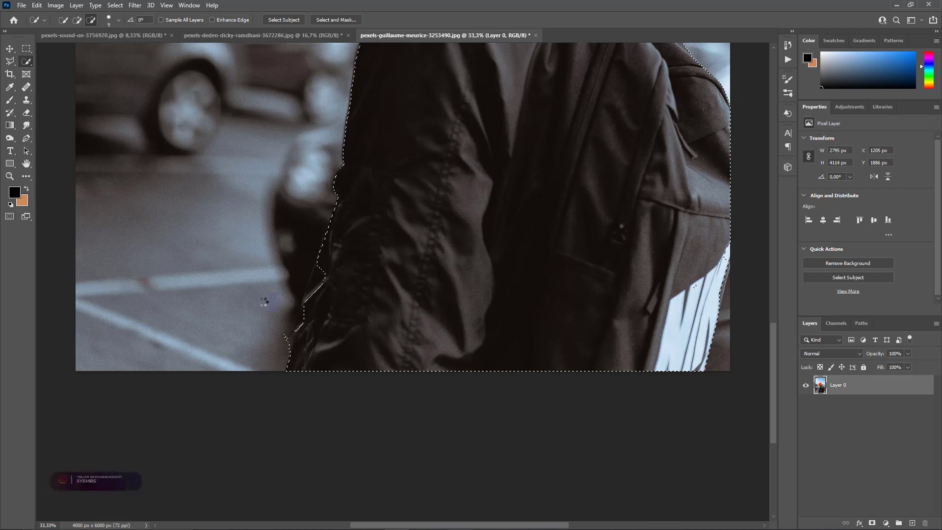
click(285, 337)
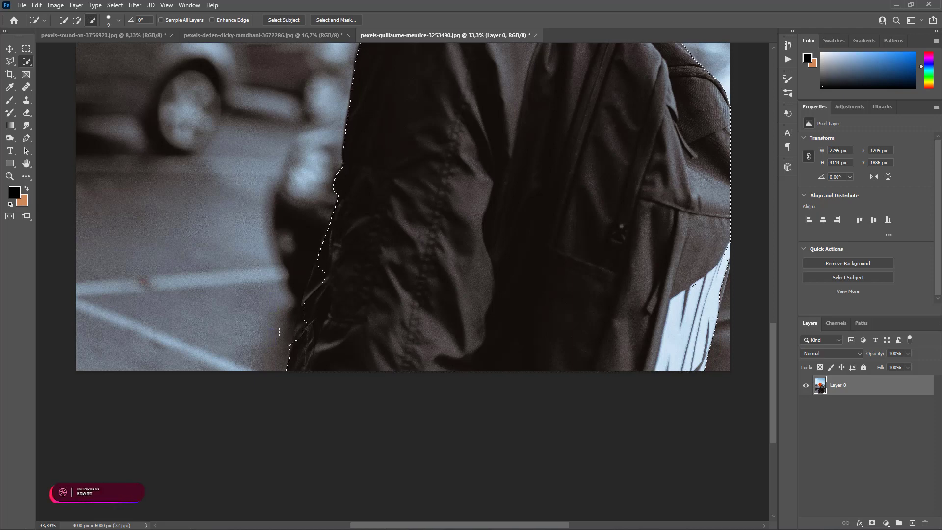
Add the left-out folds along the lower sleeve edge back to the selection using a brush size of 6.
key(ctrl+equal)
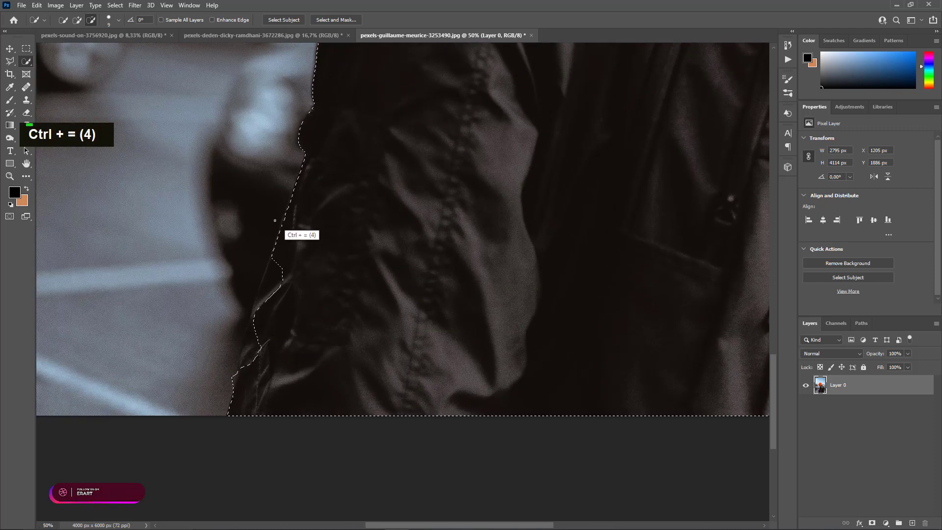
click(77, 19)
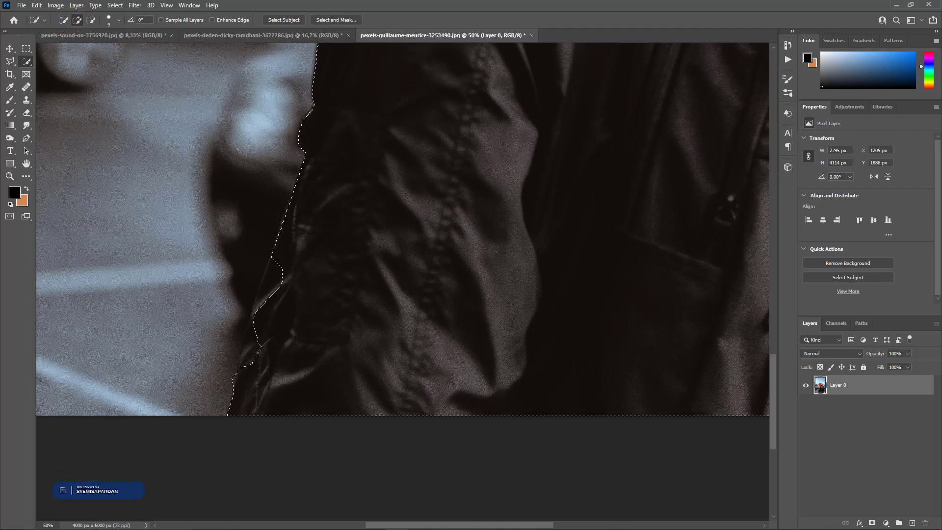
key(bracketleft)
key(bracketleft)
key(bracketleft)
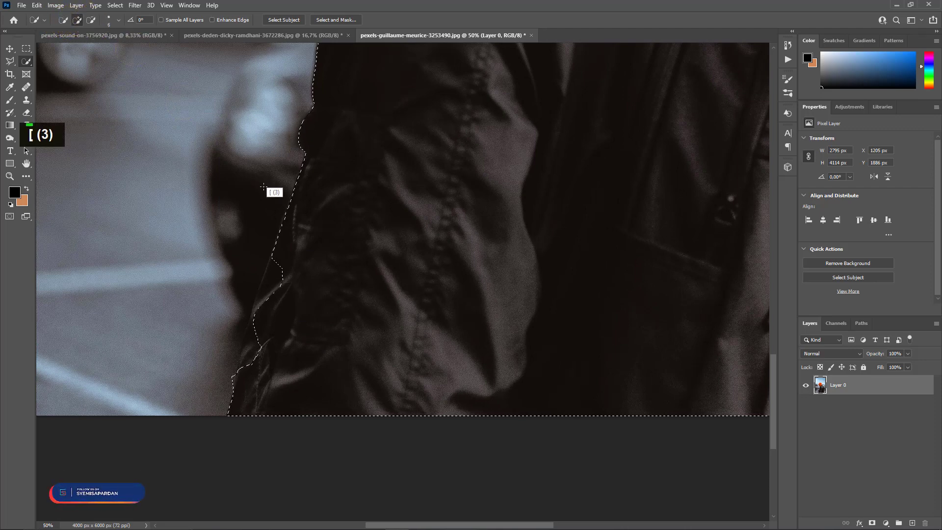
drag(274, 287, 280, 266)
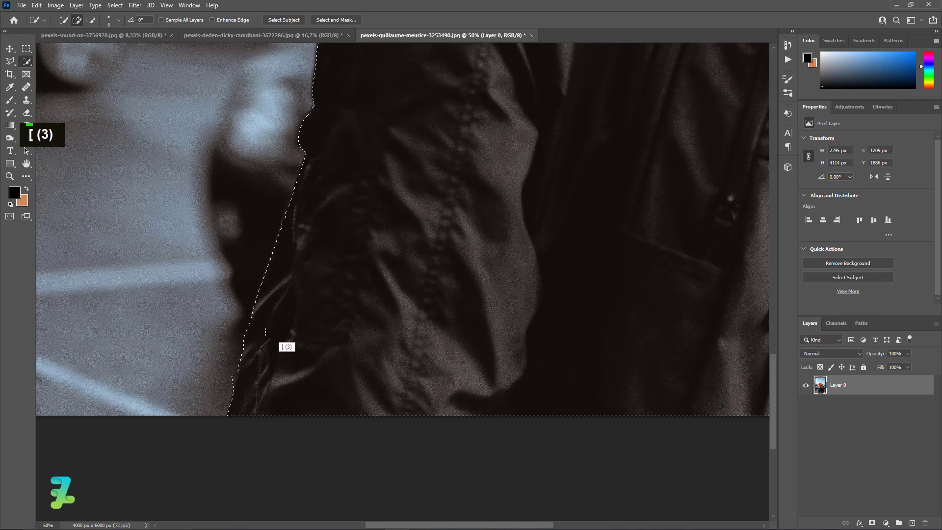
Subtract the small background bump near the cuff from the selection using a brush size of 4.
click(84, 18)
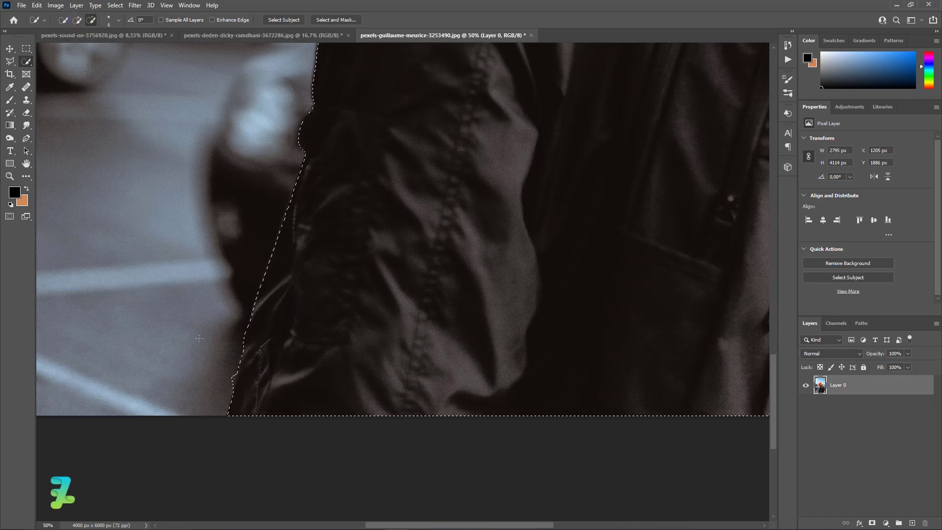
key(bracketleft)
key(bracketleft)
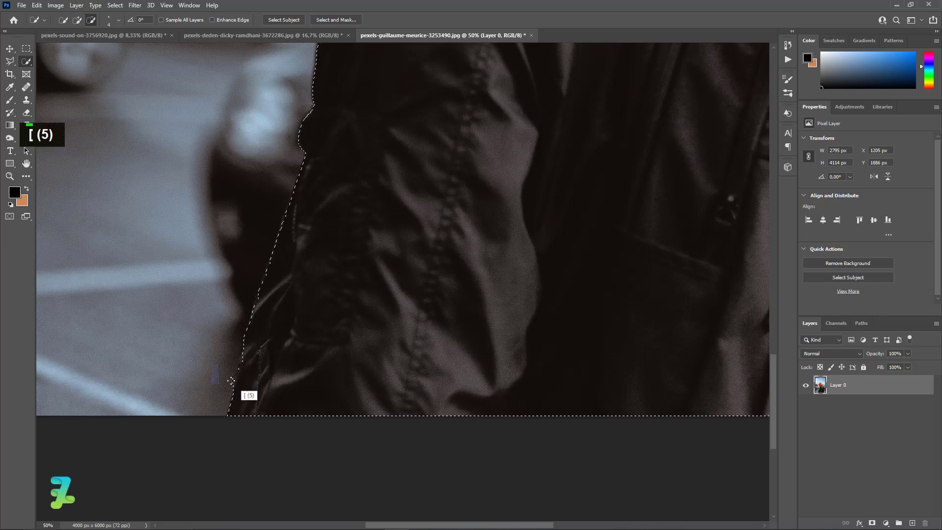
drag(231, 375, 233, 382)
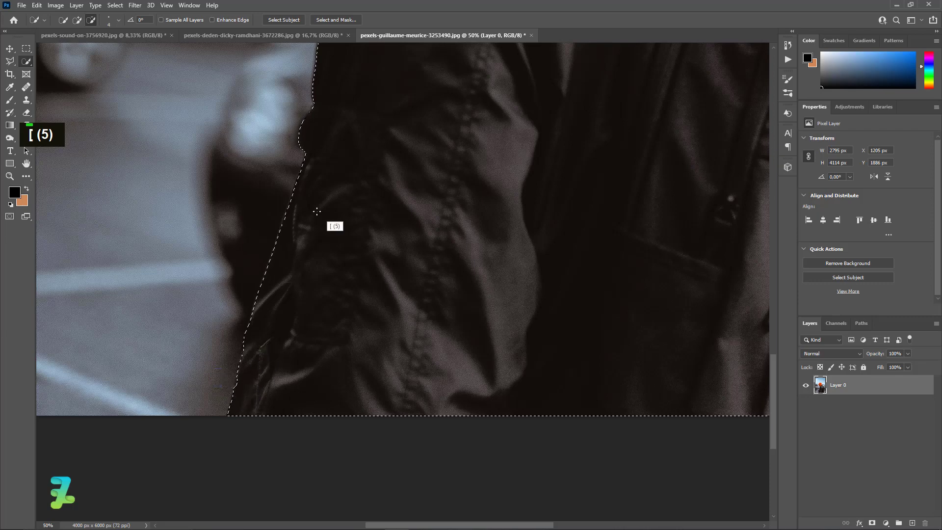
Hide the background around the hooded person by adding a layer mask from the selection.
key(ctrl+minus)
key(ctrl+minus)
key(ctrl+minus)
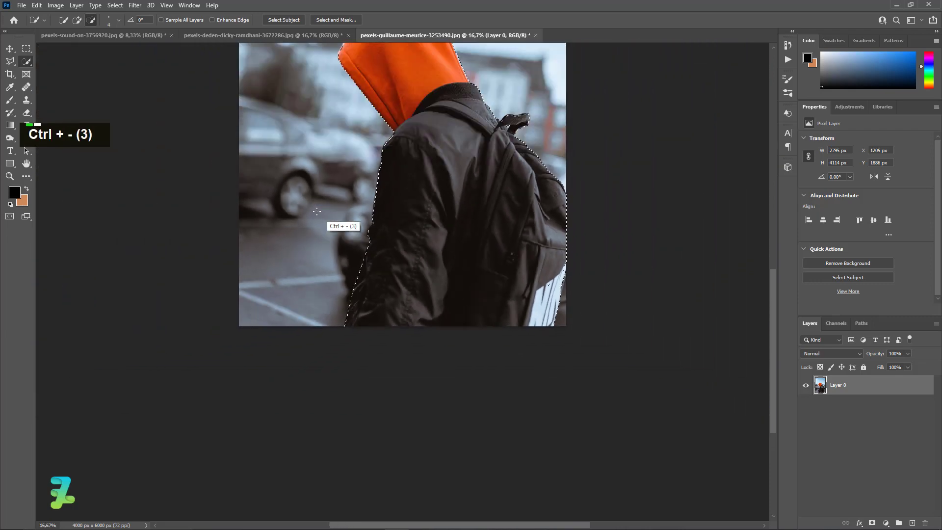
key(ctrl+minus)
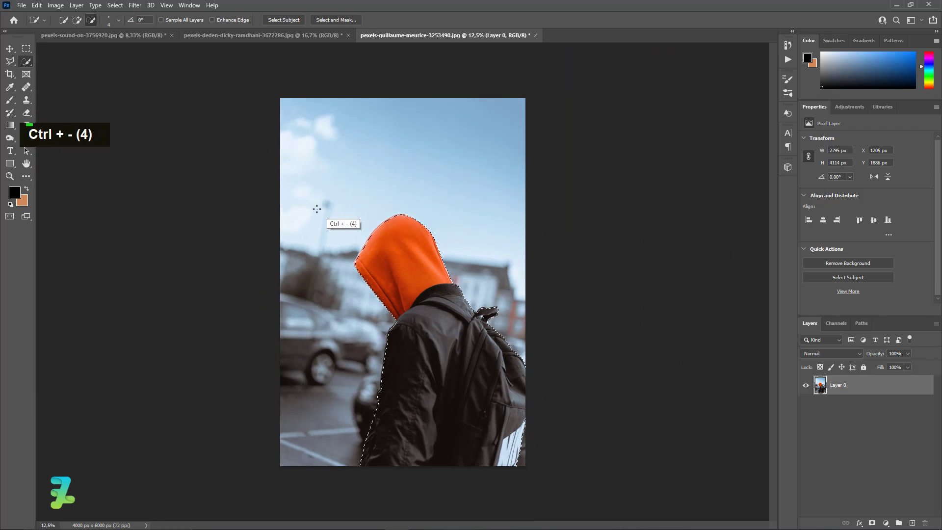
click(871, 523)
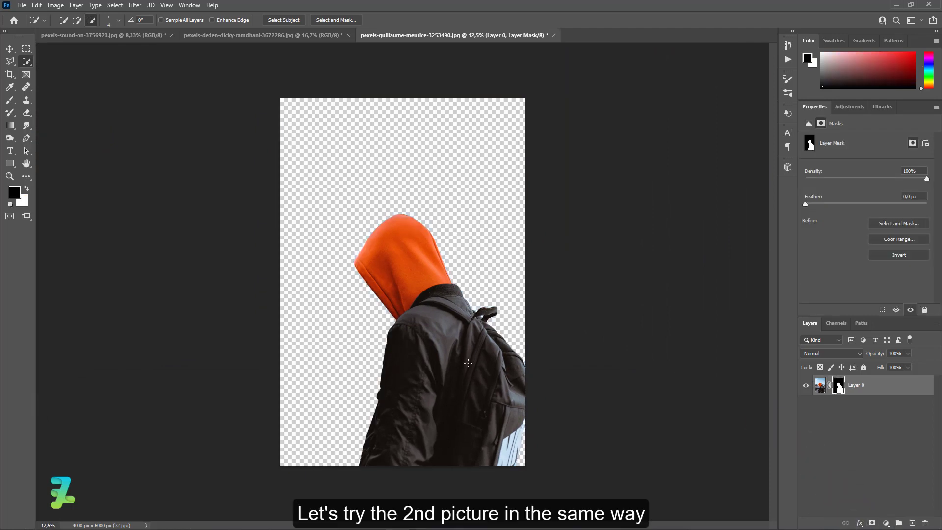
Switch to the photo of the woman in the bucket hat and unlock its Background layer.
click(11, 48)
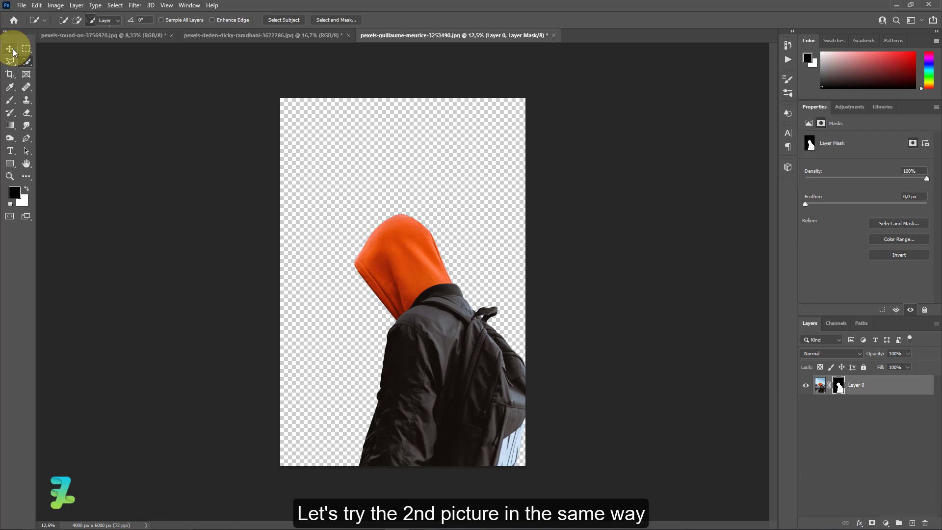
click(214, 37)
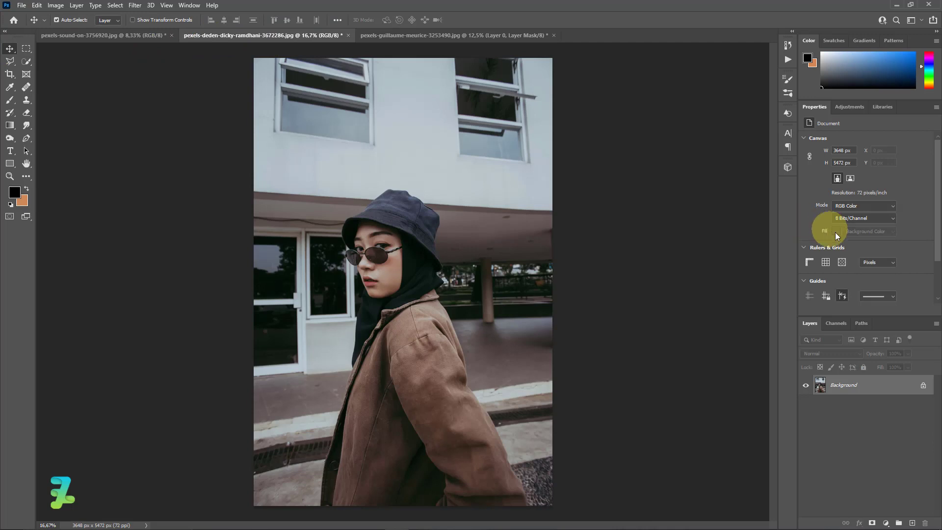
scroll(902, 255, down, 9)
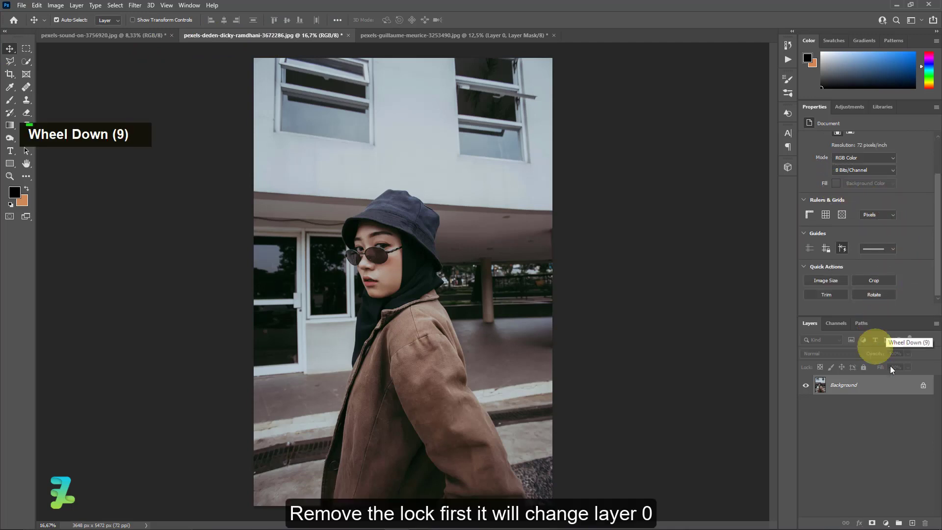
click(923, 385)
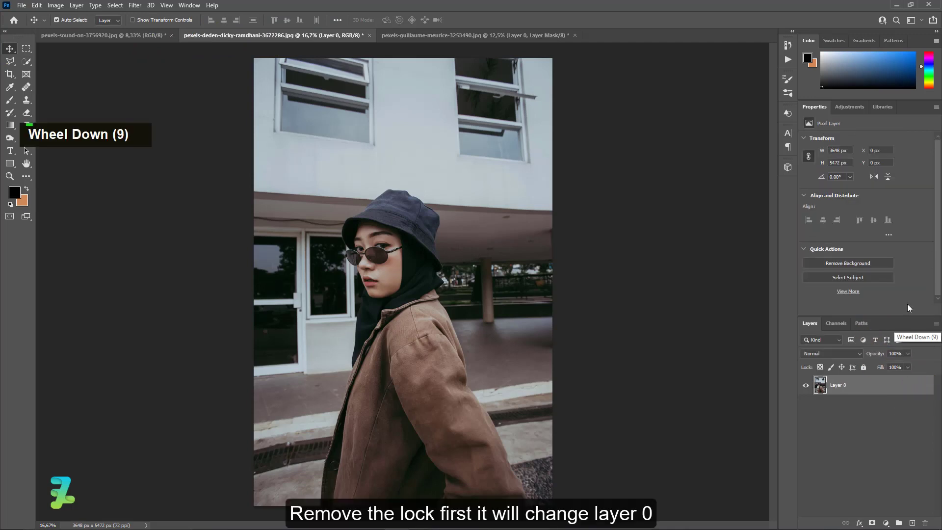
Run Select Subject on the woman and inspect the selection edge around her hat, headscarf and collar.
click(836, 278)
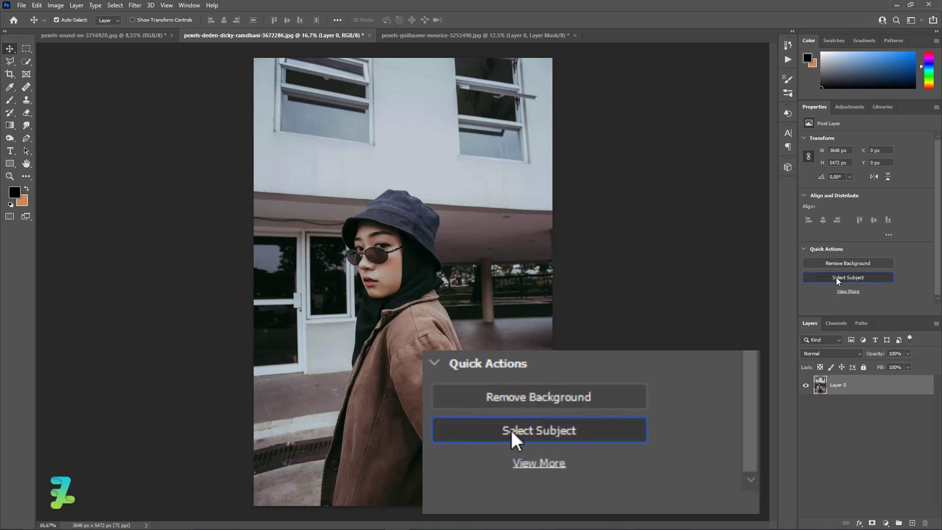
click(838, 279)
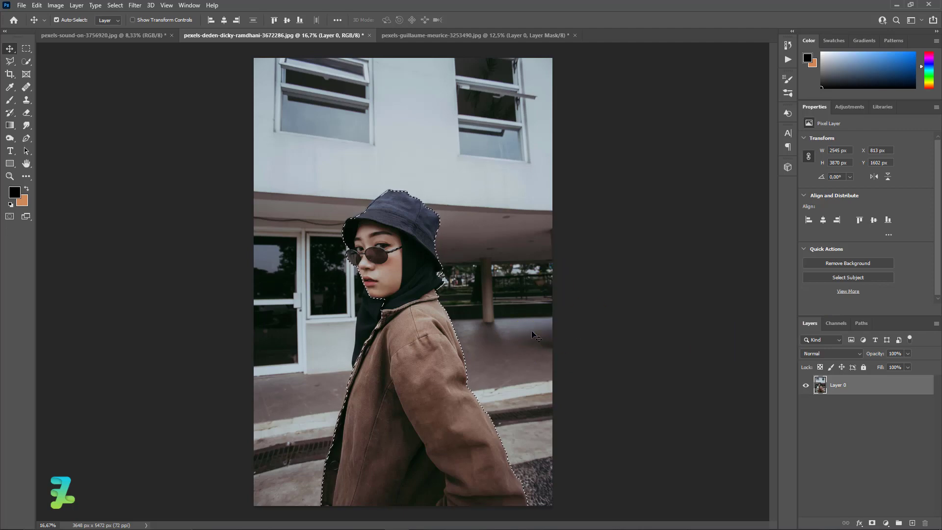
key(ctrl+equal)
key(ctrl+equal)
key(ctrl+equal)
key(ctrl+equal)
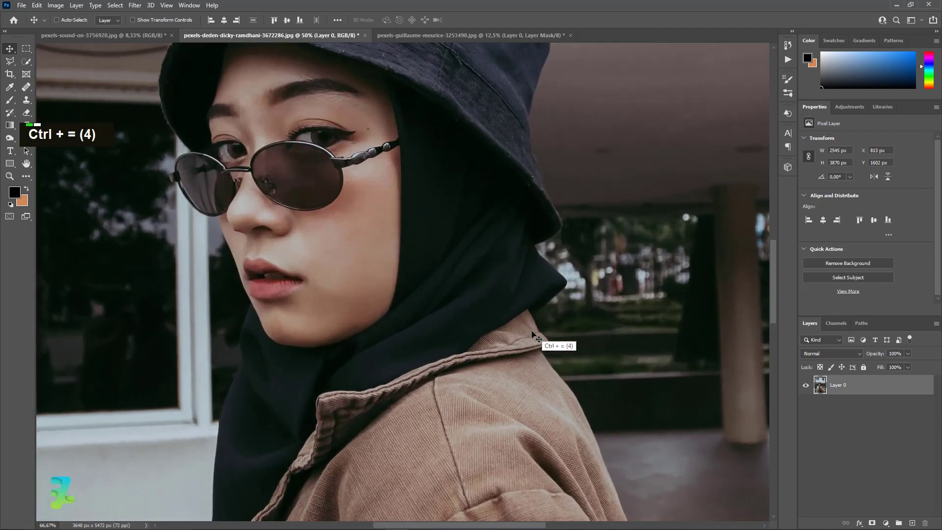
click(531, 330)
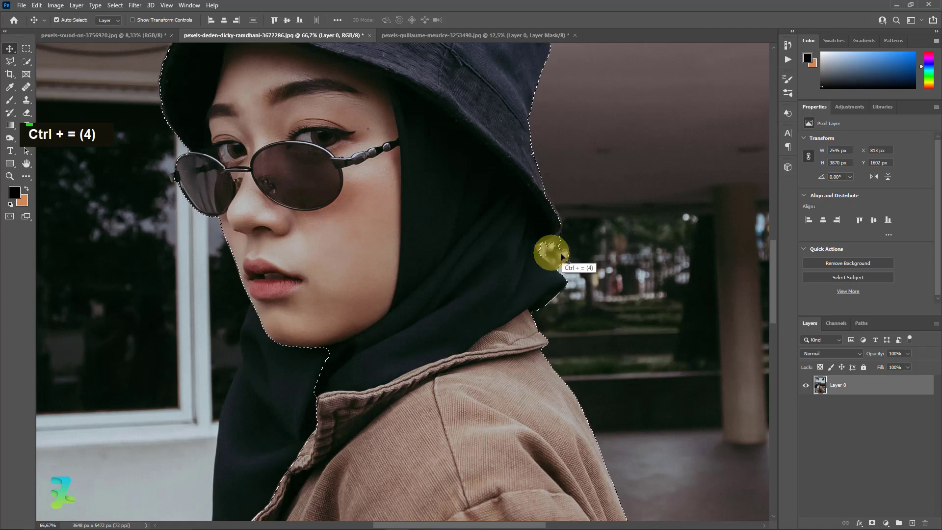
Subtract the background patch between the hat brim and the back of the headscarf from the selection with Quick Selection.
click(26, 62)
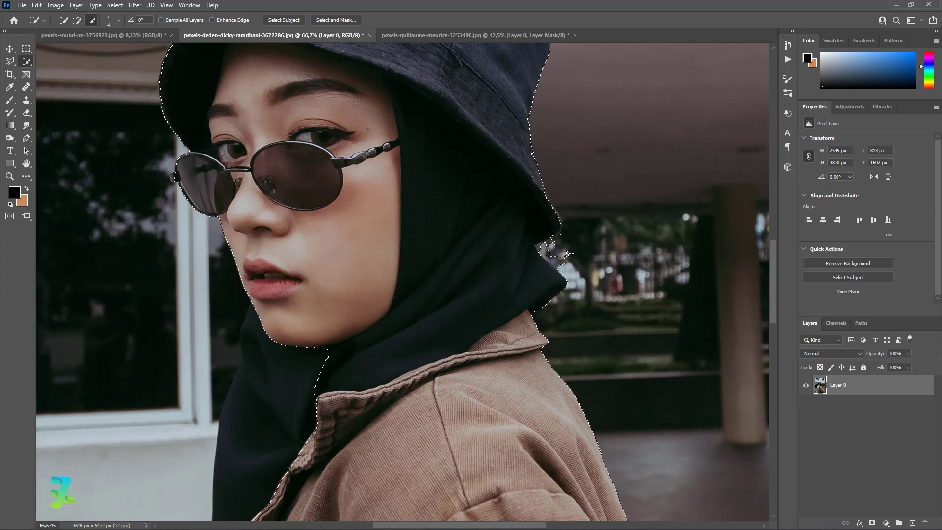
drag(570, 254, 566, 261)
Add the black headscarf hanging below the chin in front of the jacket collar to the Quick Selection.
click(79, 20)
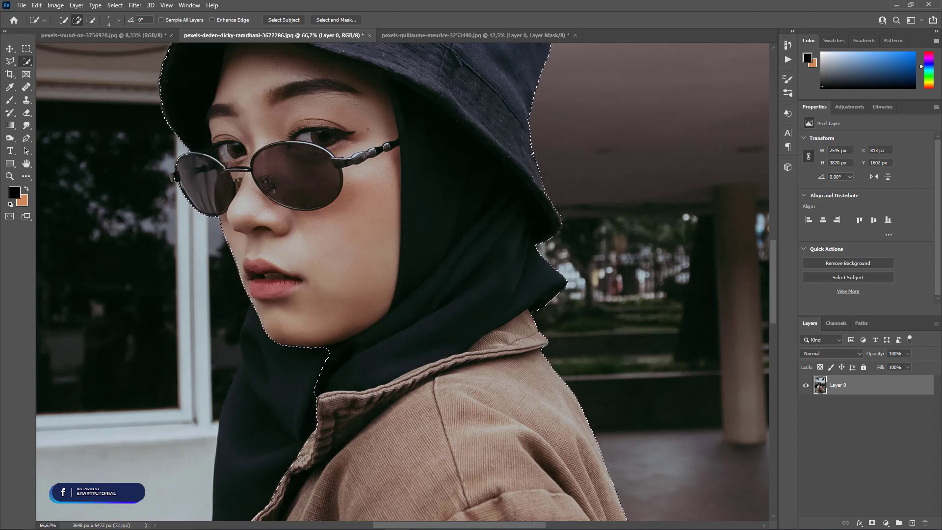
drag(509, 525, 464, 525)
scroll(327, 340, down, 20)
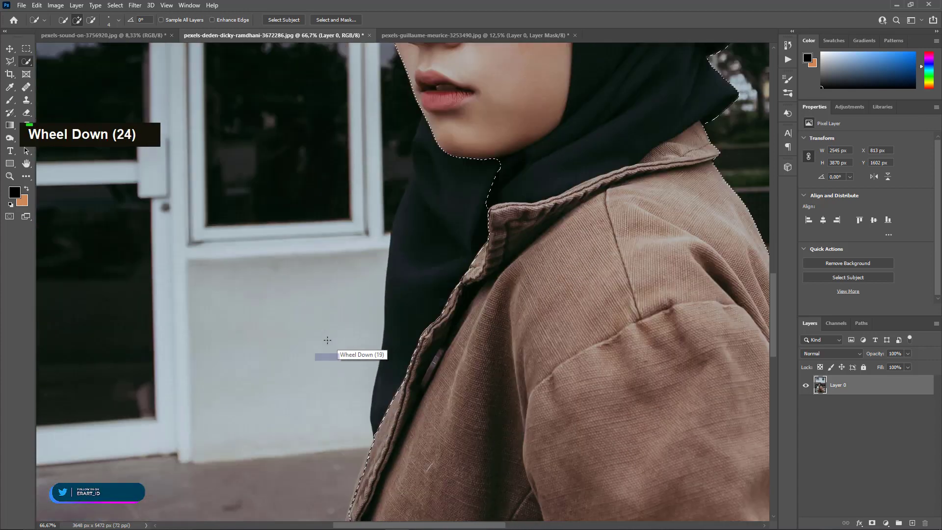
mouse_move(466, 202)
mouse_down()
mouse_move(434, 279)
mouse_move(501, 167)
mouse_move(484, 179)
mouse_move(467, 160)
mouse_move(439, 166)
mouse_move(433, 210)
mouse_up()
scroll(430, 203, up, 2)
scroll(430, 125, up, 3)
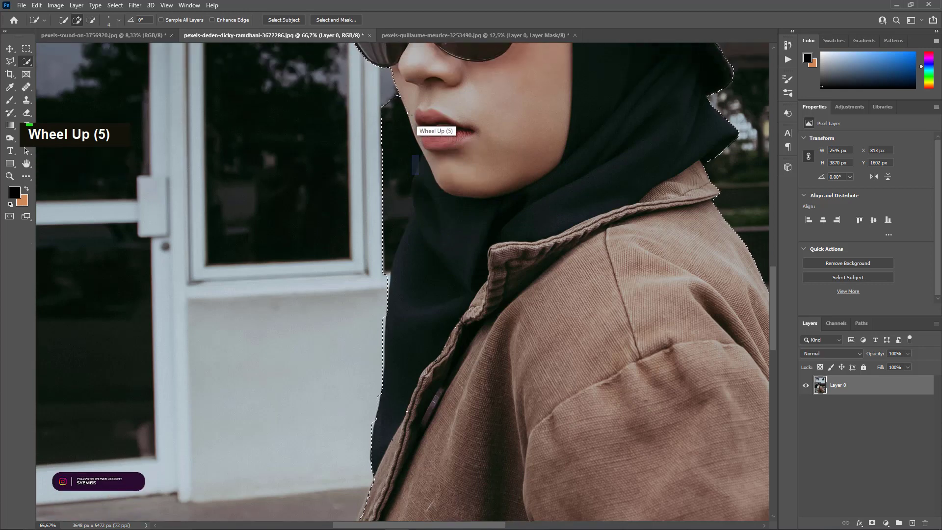
scroll(425, 204, up, 3)
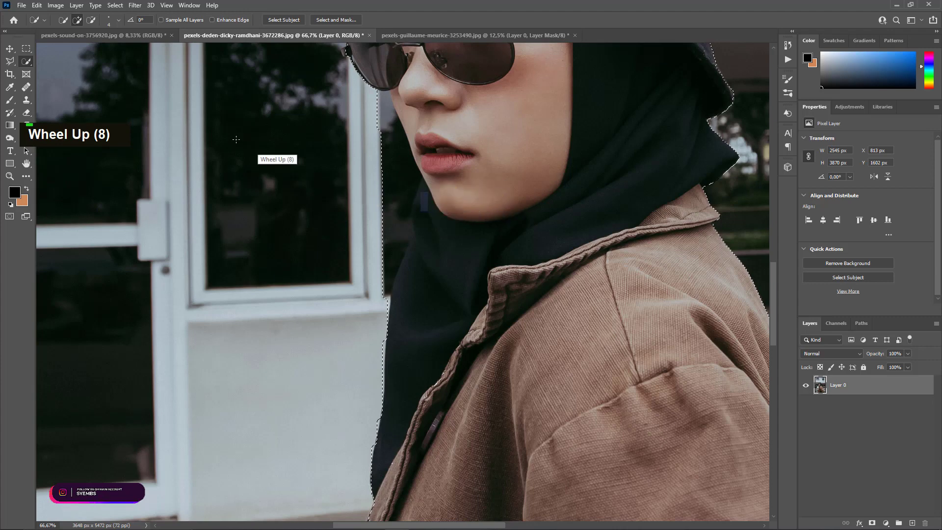
Subtract the dark window area between the sunglasses, the face and the headscarf from the selection.
click(95, 21)
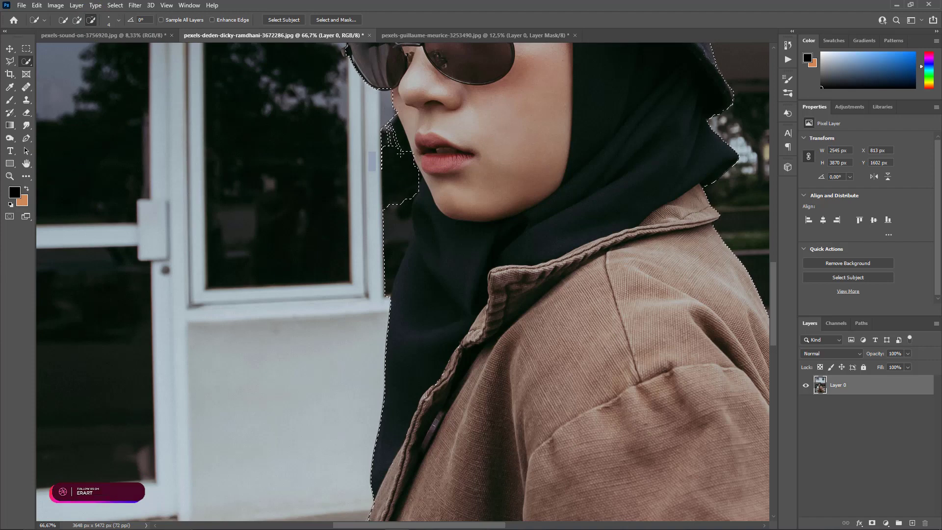
drag(400, 153, 382, 142)
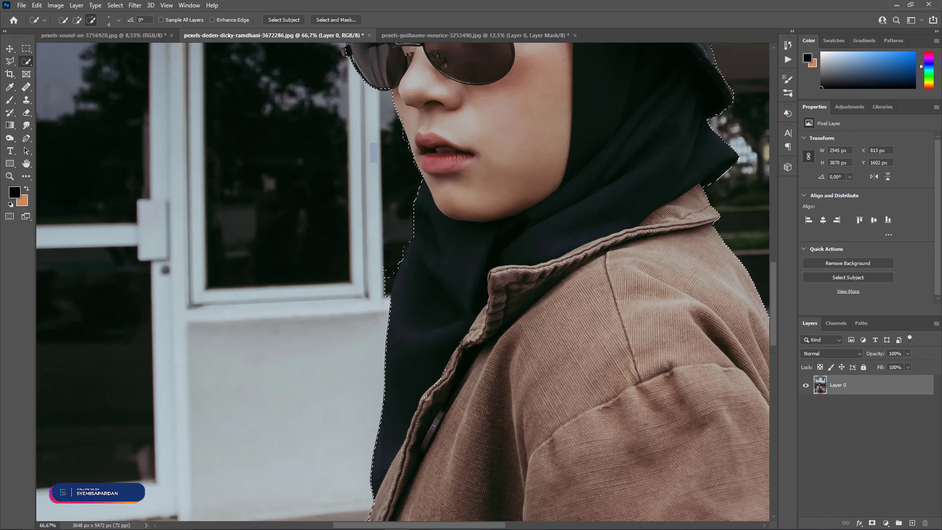
mouse_move(385, 291)
mouse_down()
mouse_move(403, 271)
mouse_move(395, 273)
mouse_up()
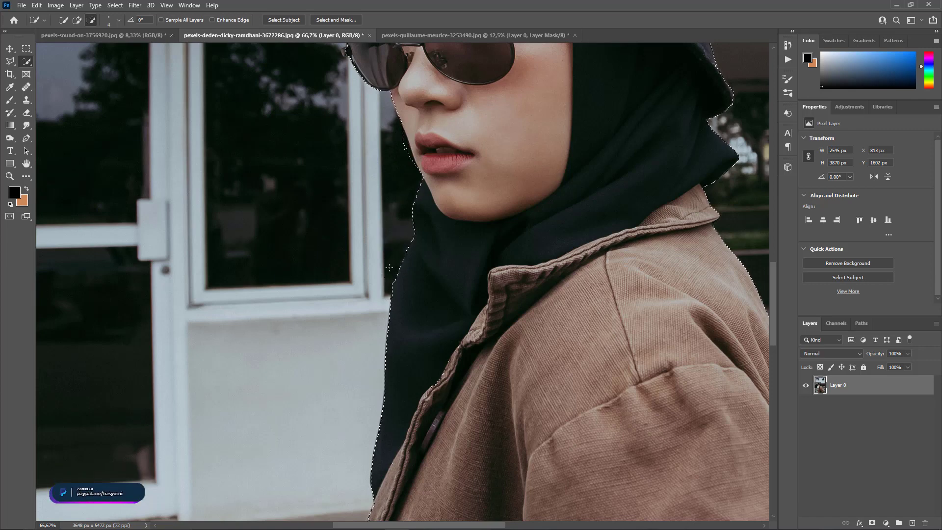
scroll(394, 274, up, 20)
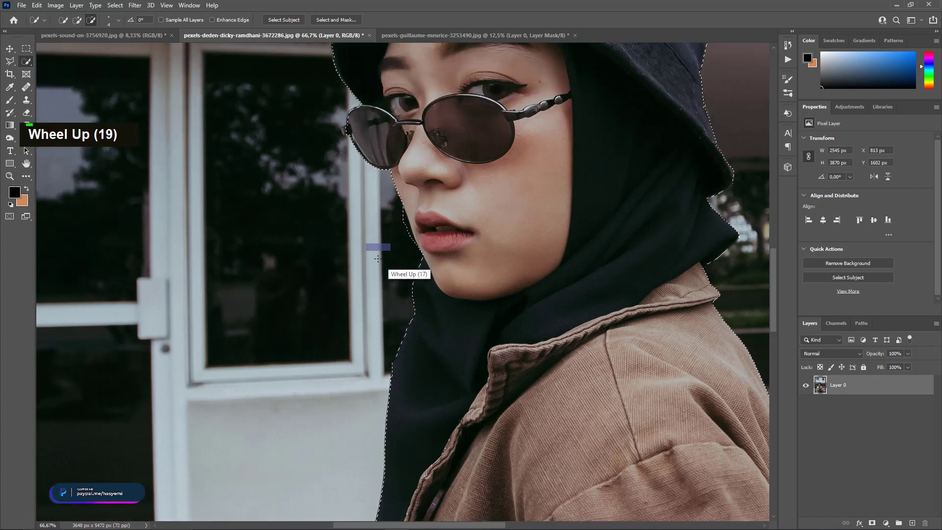
Subtract the remaining dark background sliver along the cheek and jaw beside the lips from the selection.
key(ctrl+equal)
key(ctrl+equal)
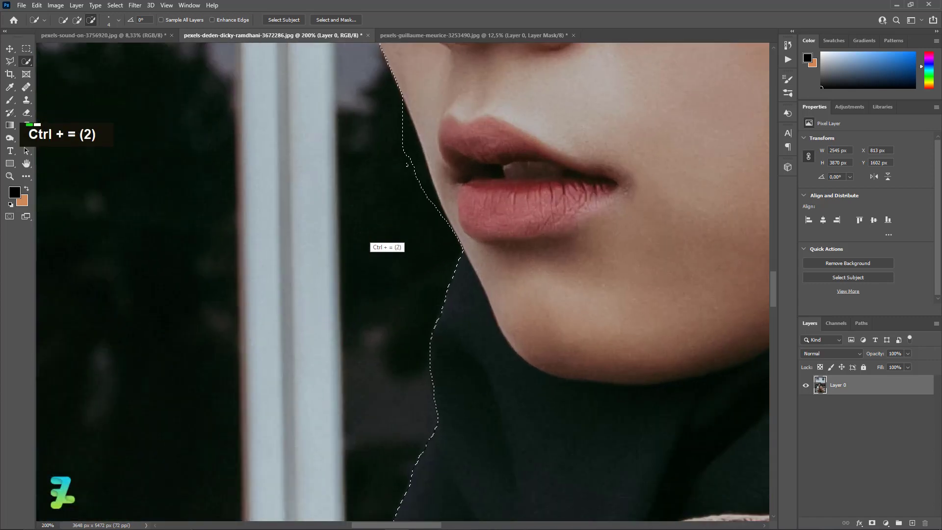
mouse_move(421, 183)
mouse_down()
mouse_move(428, 200)
mouse_move(405, 137)
mouse_up()
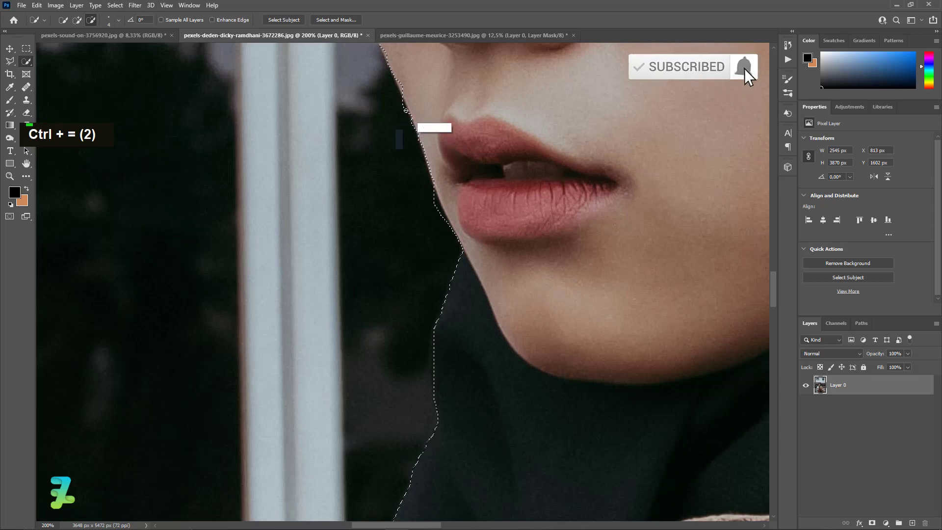
drag(401, 104, 412, 171)
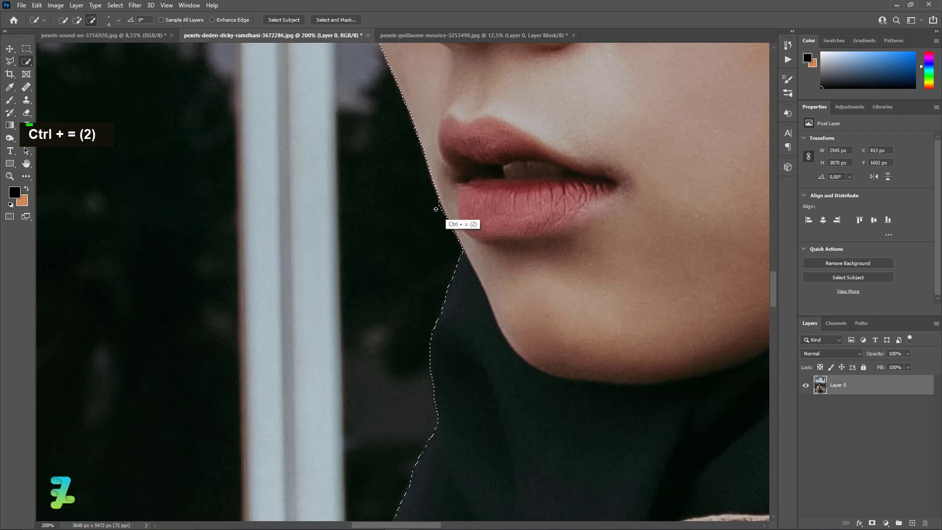
mouse_move(436, 209)
mouse_down()
mouse_move(432, 221)
mouse_move(452, 238)
mouse_up()
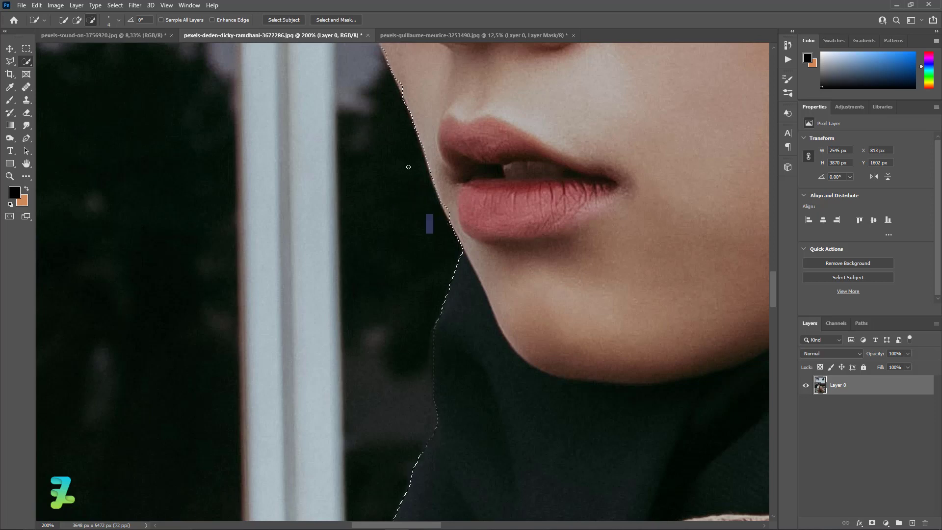
scroll(400, 142, up, 9)
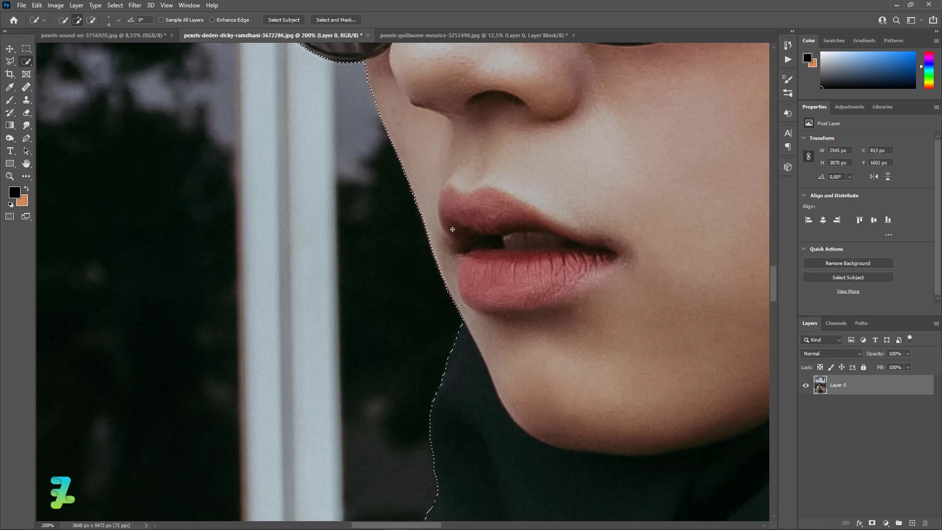
Hide the background around the woman in the bucket hat by adding a layer mask from the selection.
key(ctrl+minus)
key(ctrl+minus)
key(ctrl+minus)
key(ctrl+minus)
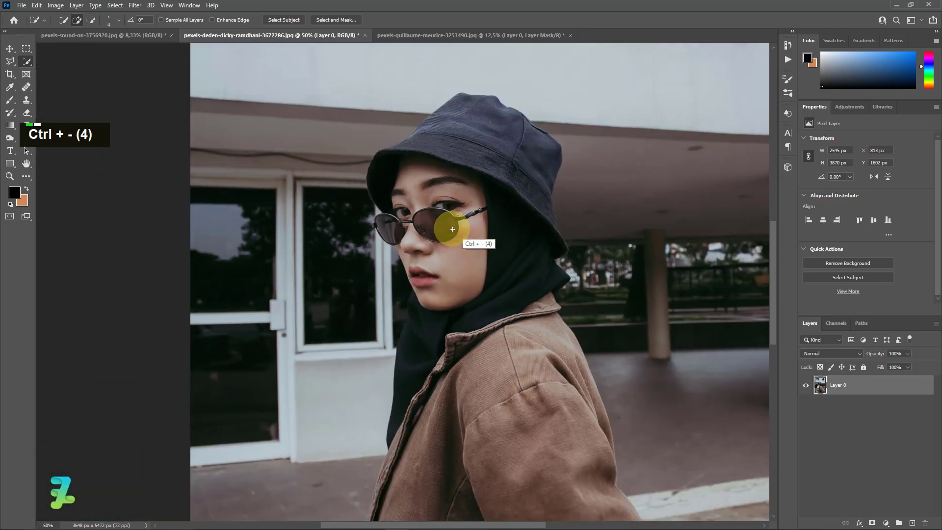
key(ctrl+minus)
key(ctrl+minus)
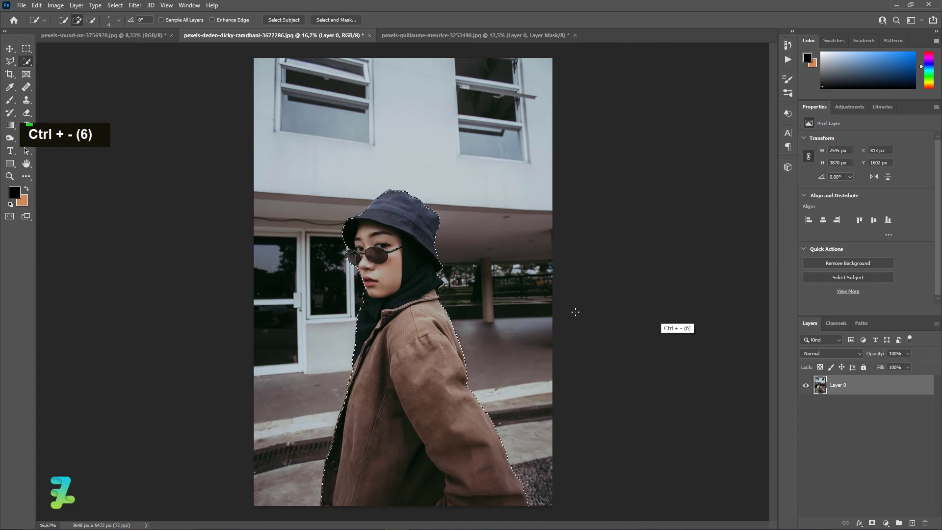
click(872, 523)
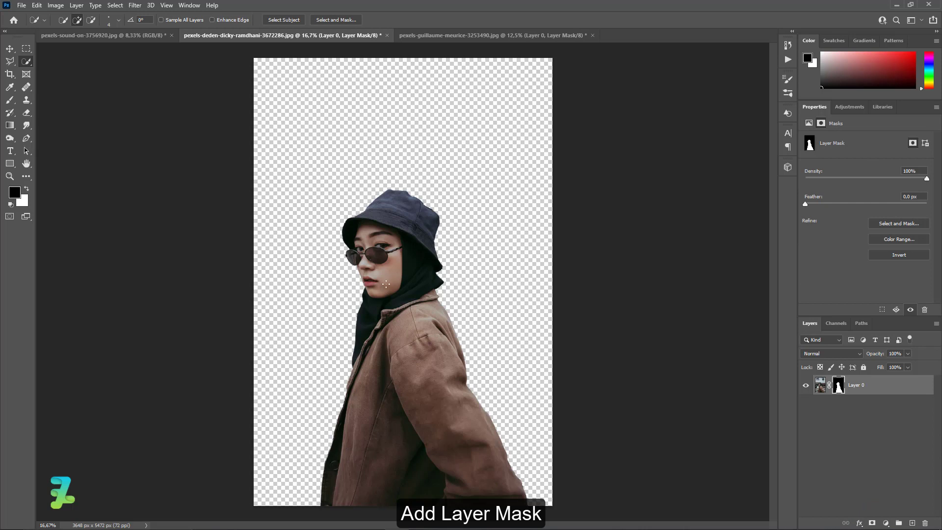
Switch to the photo of the woman with white headphones and unlock its Background layer.
click(116, 36)
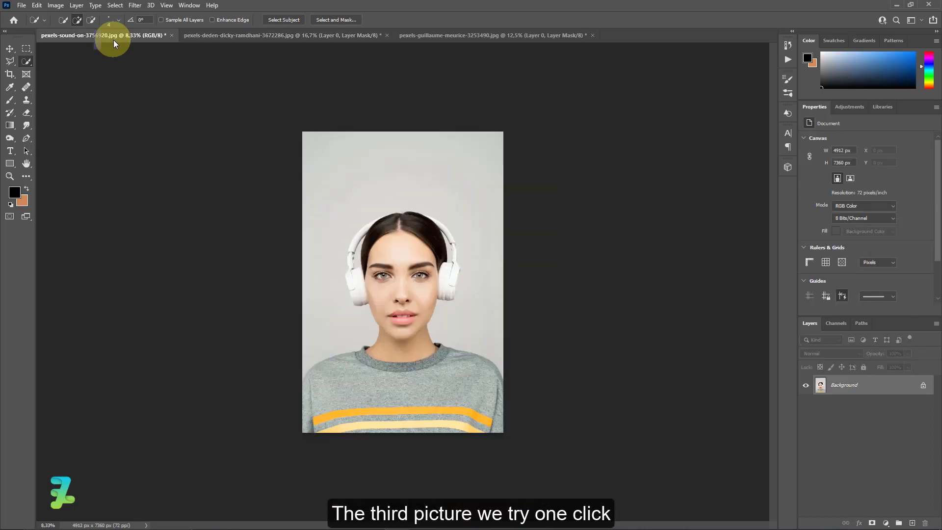
click(923, 385)
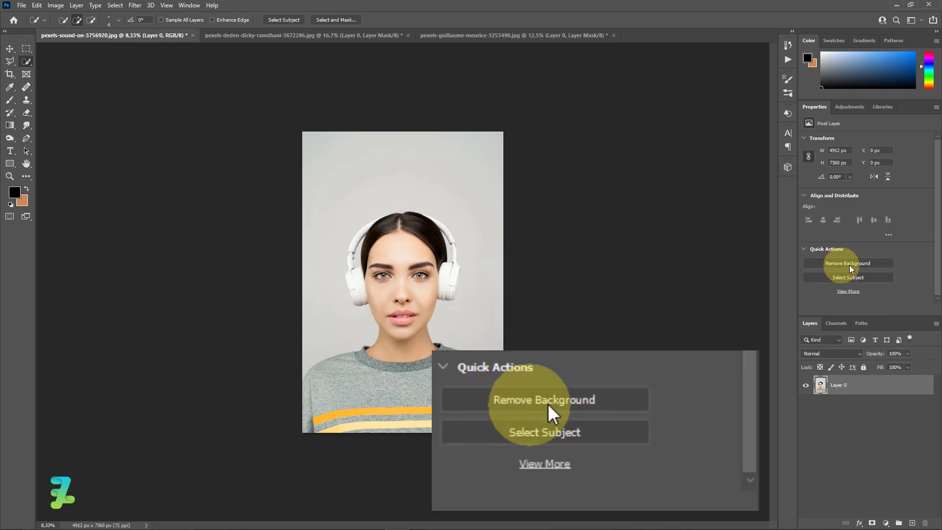
Try the Remove Background quick action on the headphones photo and undo it.
click(862, 264)
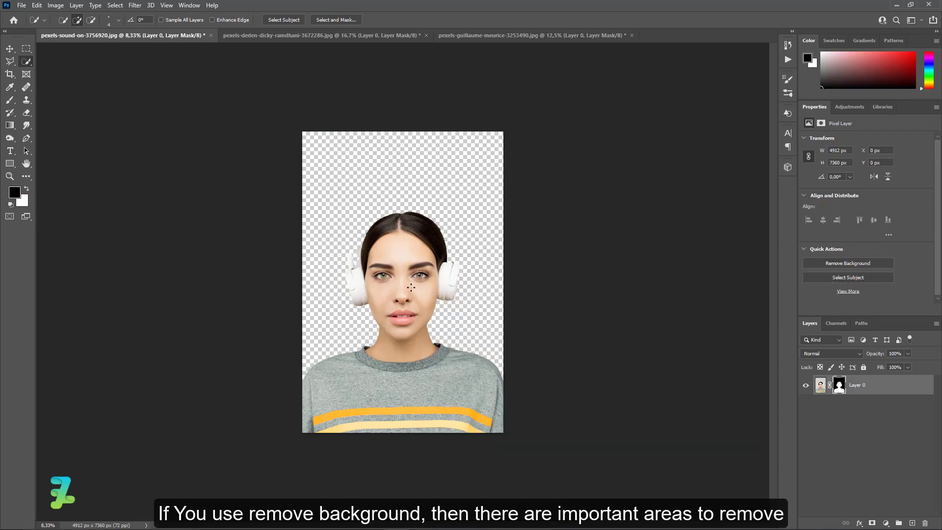
key(ctrl+z)
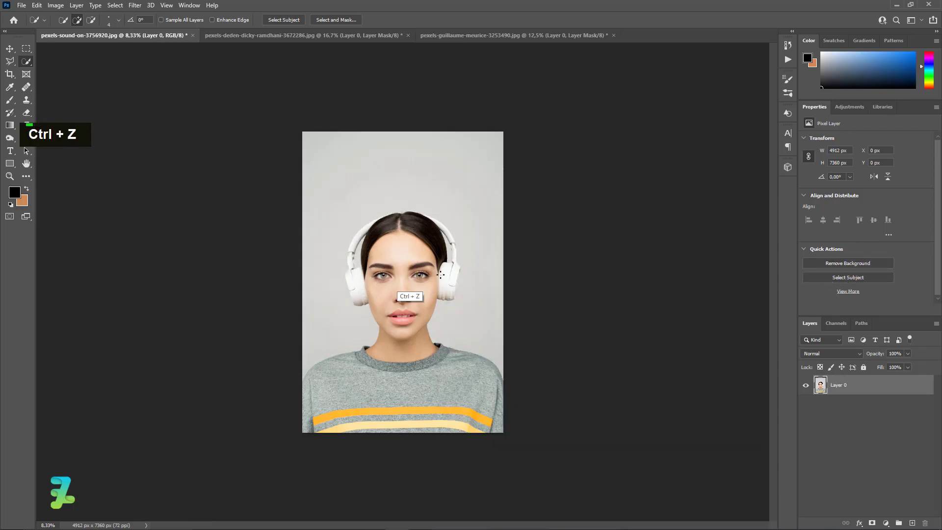
Run Select Subject on the woman with the headphones.
click(850, 278)
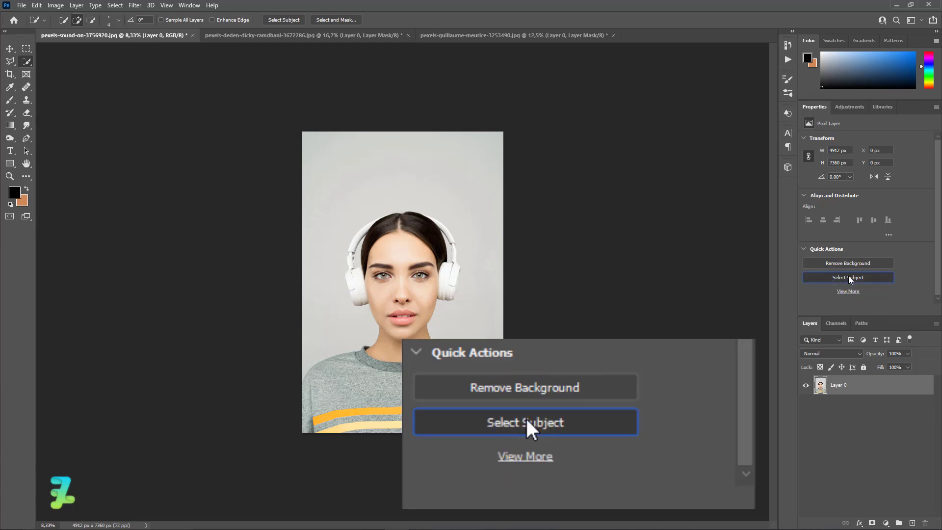
click(850, 278)
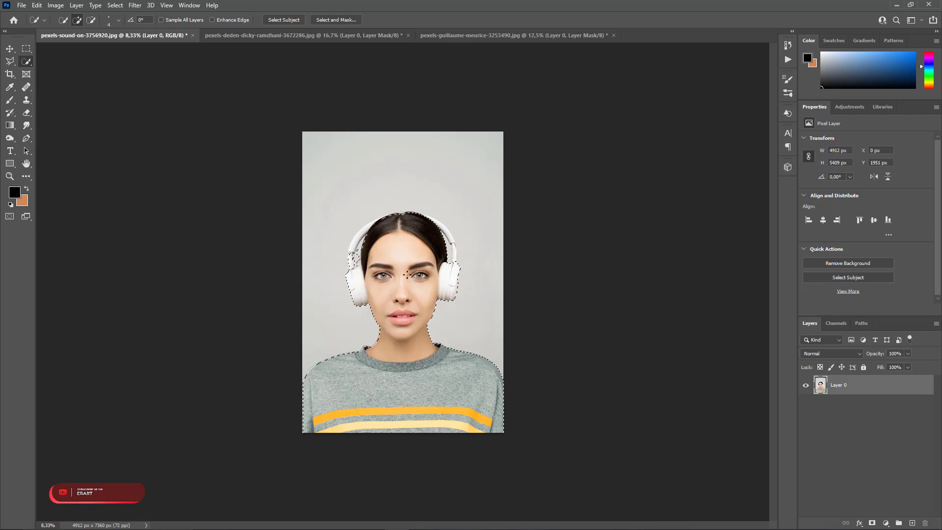
Add the missing headband section and the slider above the left-hand ear cup to the selection.
key(ctrl+equal)
key(ctrl+equal)
key(ctrl+equal)
key(ctrl+equal)
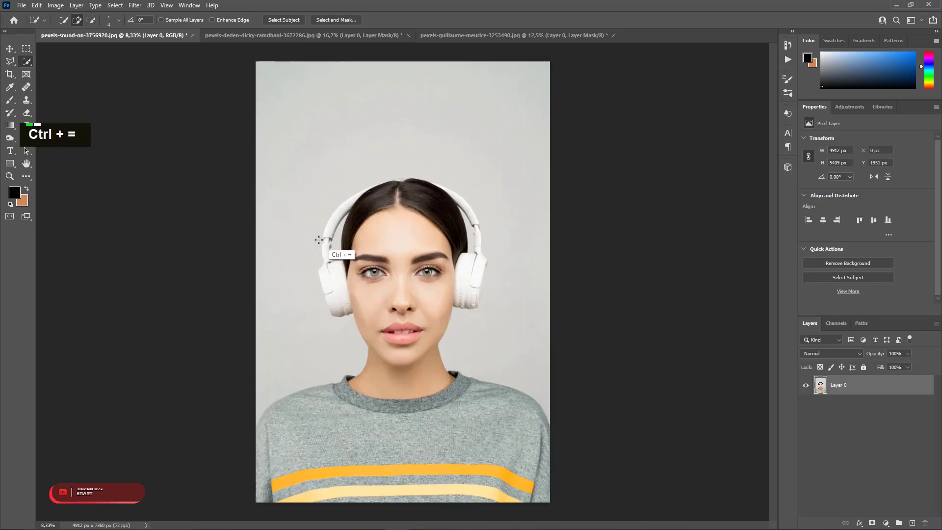
key(ctrl+equal)
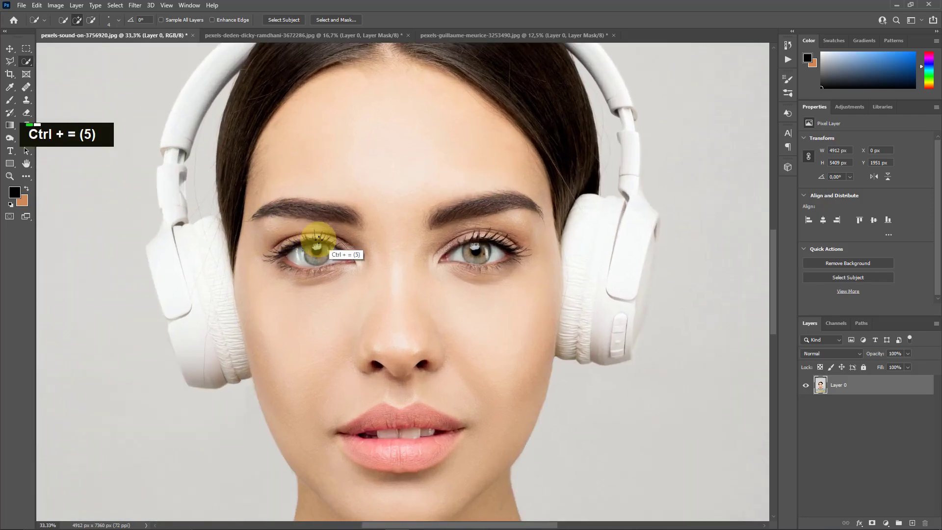
scroll(180, 165, up, 20)
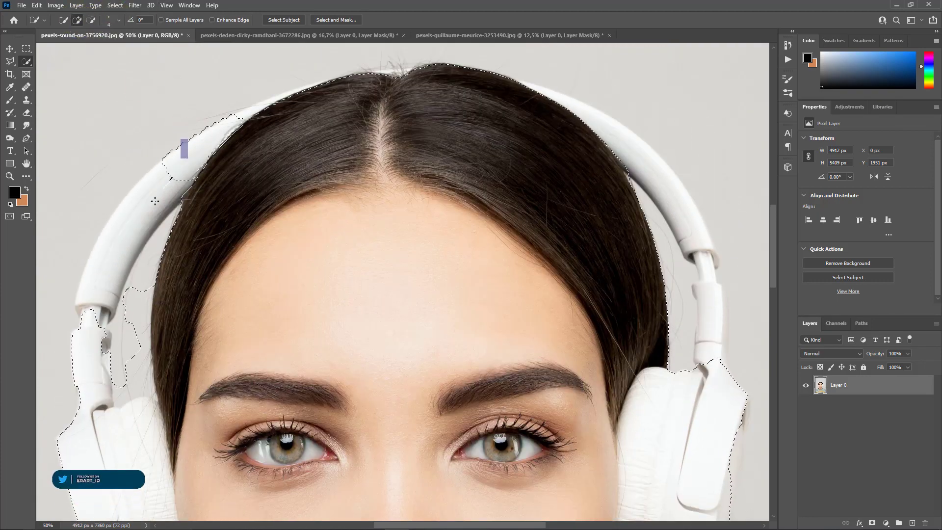
click(185, 147)
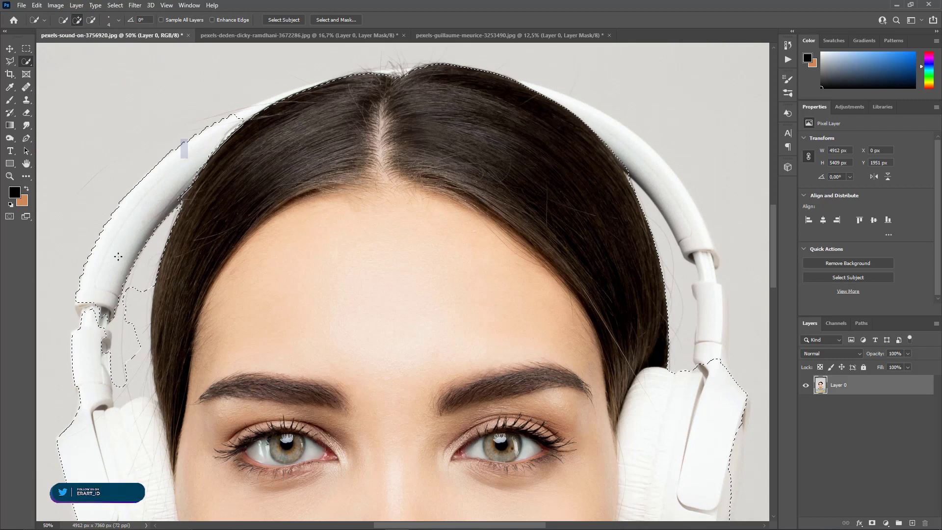
click(81, 307)
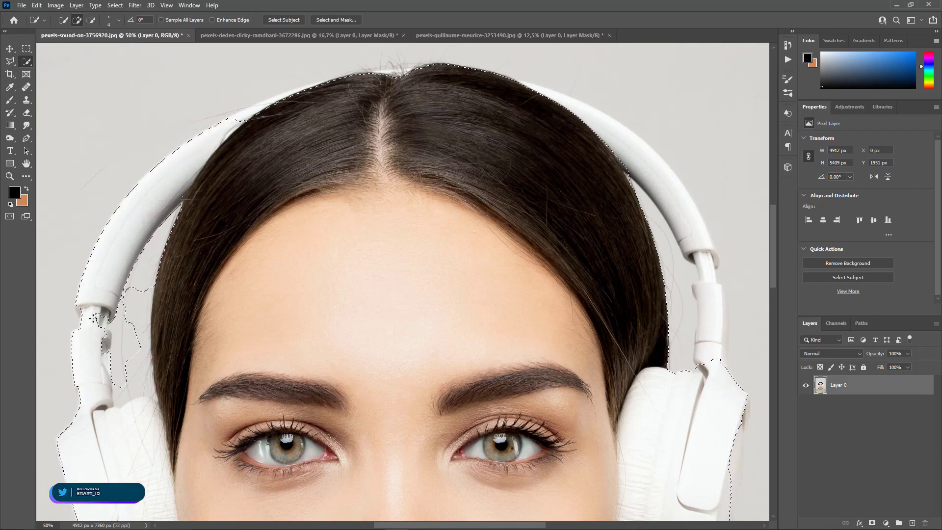
click(102, 322)
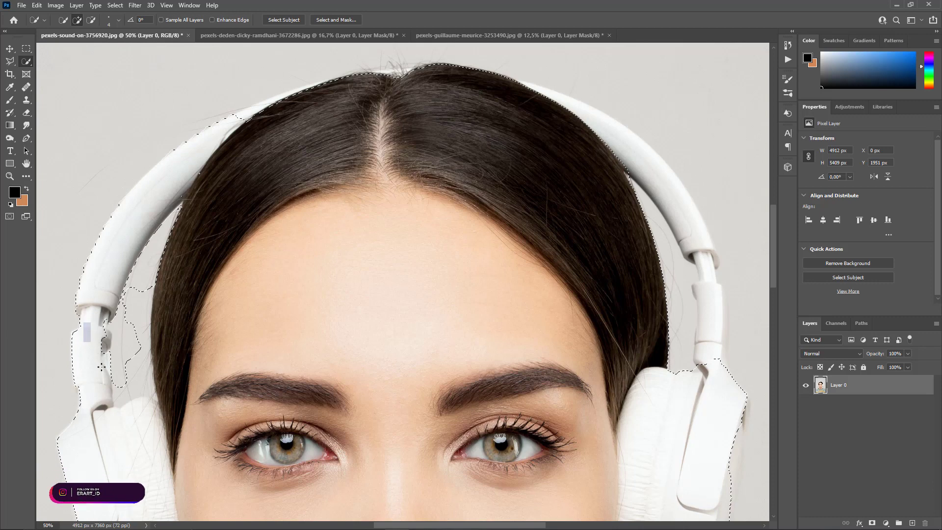
drag(106, 341, 106, 320)
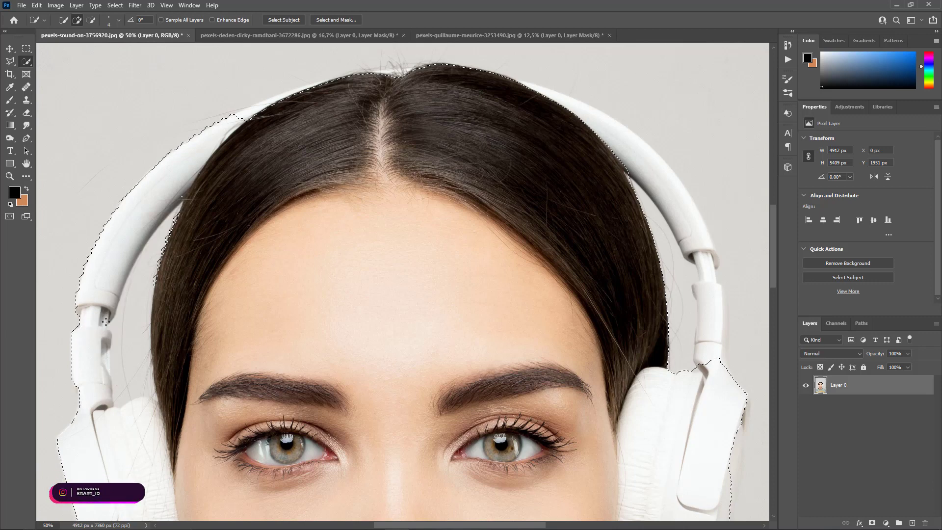
click(105, 322)
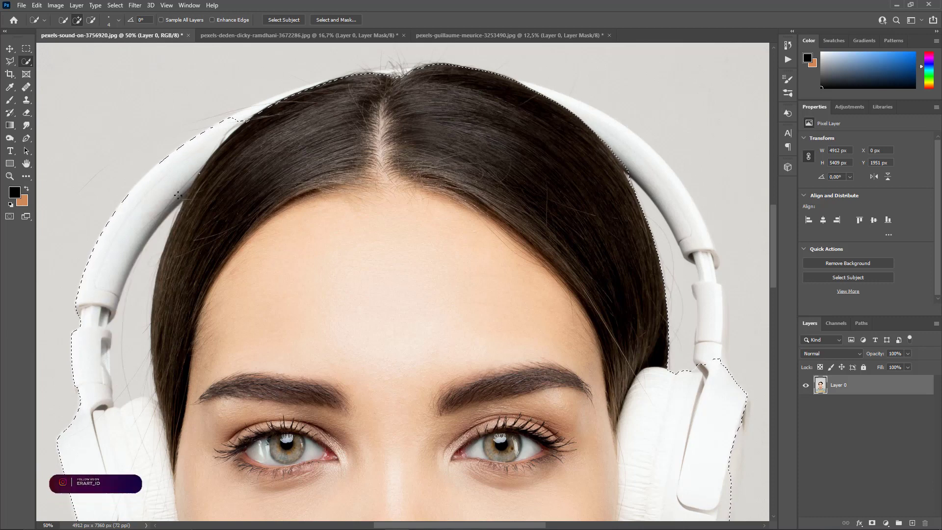
Subtract the background gap between the left-hand headphone arm and the hair from the selection.
click(91, 19)
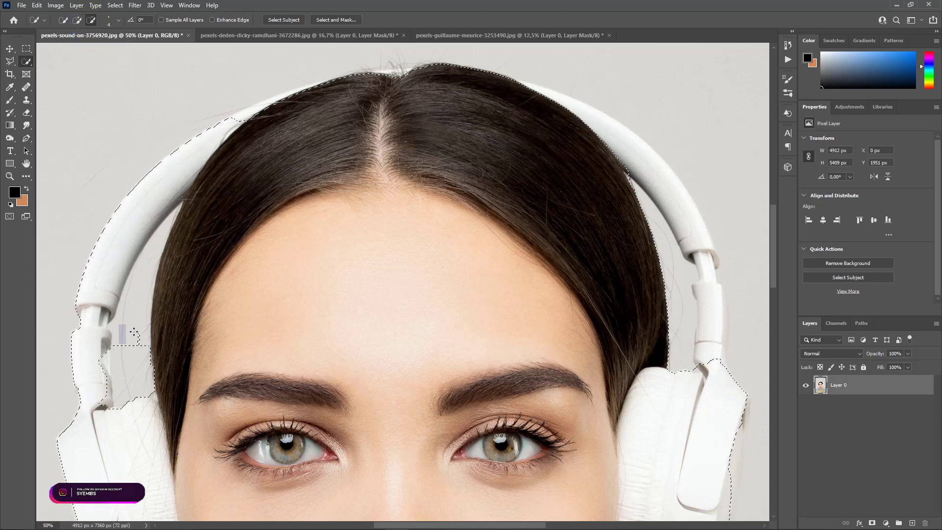
mouse_move(136, 333)
mouse_down()
mouse_move(140, 388)
mouse_move(140, 298)
mouse_up()
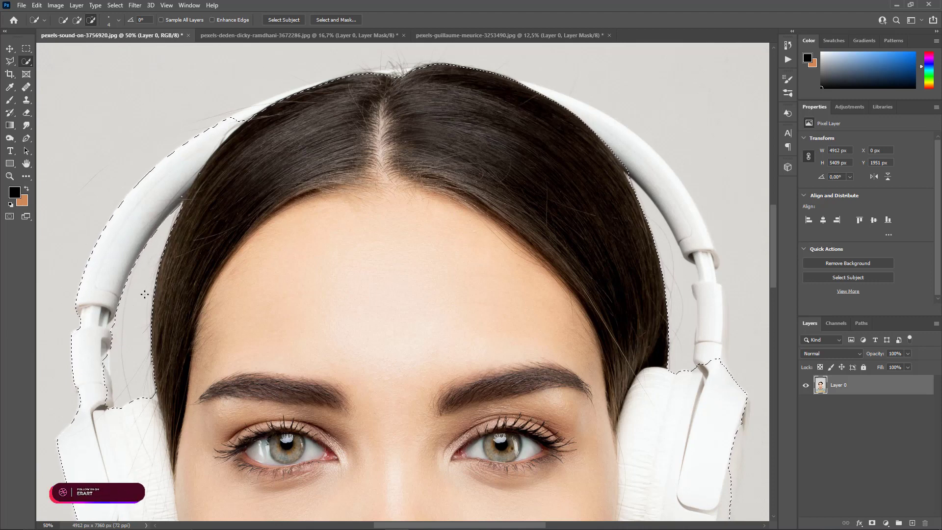
click(112, 326)
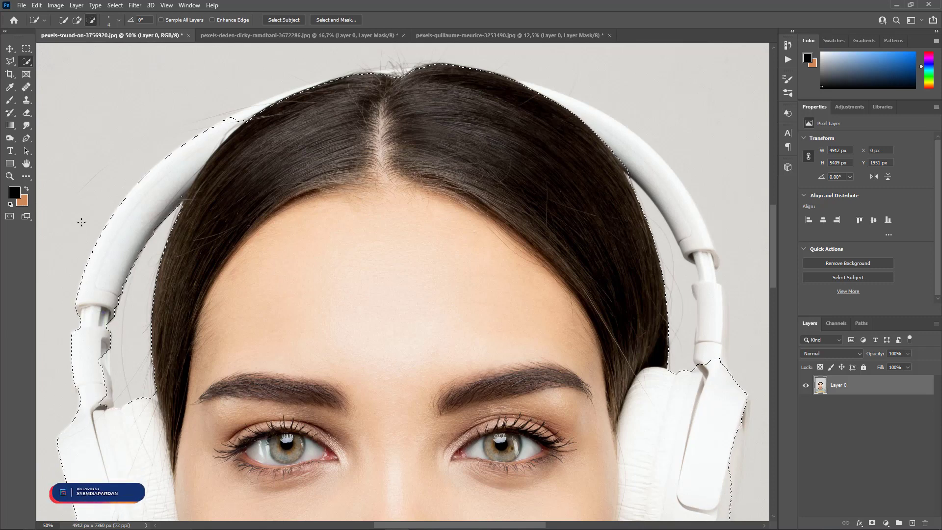
Add the missing inner edge of the slider above the left-hand ear cup to the selection.
click(78, 20)
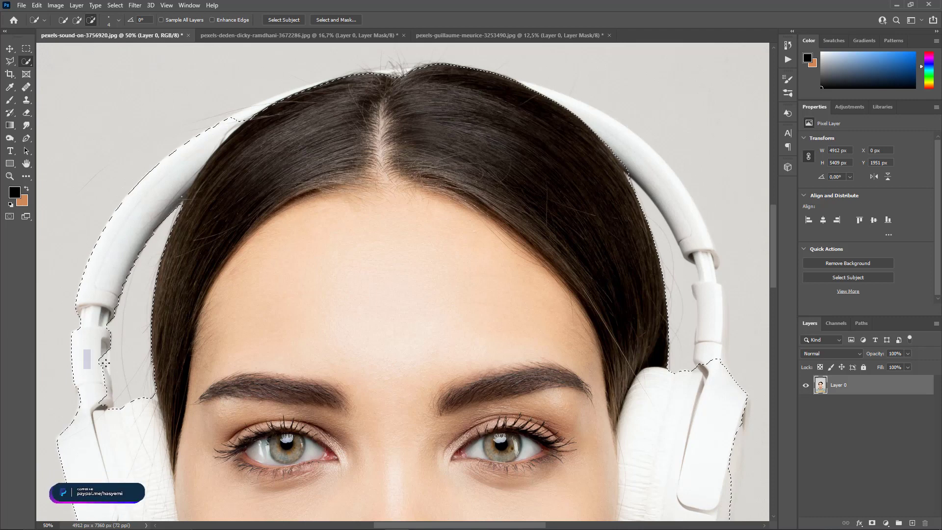
click(77, 20)
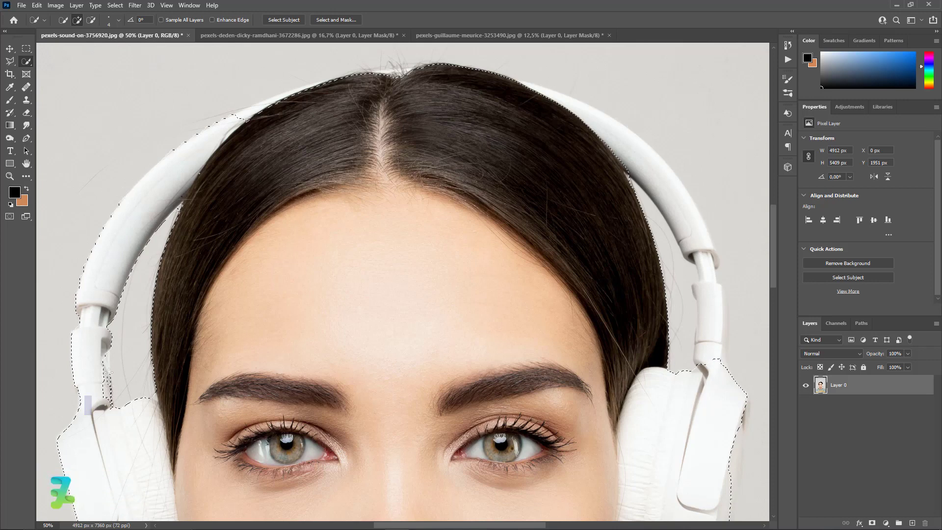
drag(98, 371, 102, 377)
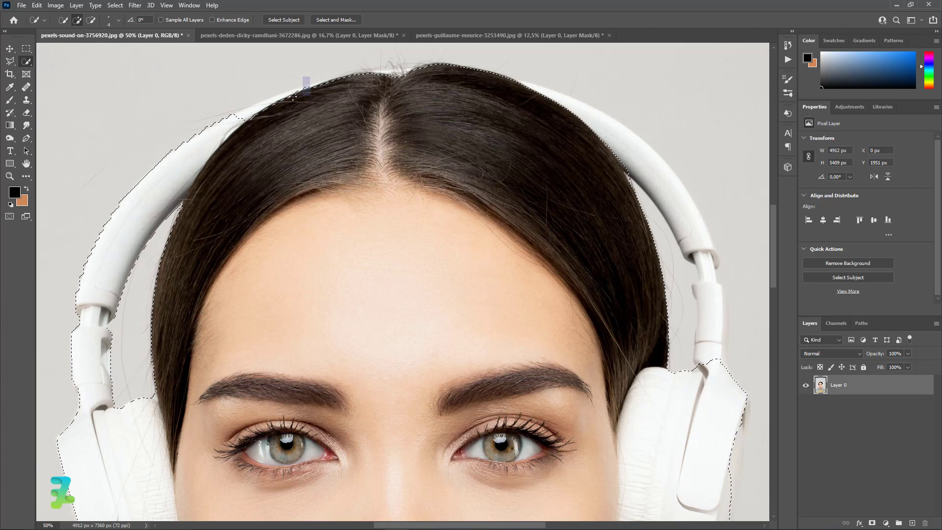
Add the thin upper headband from the left-hand arm to the hair parting to the selection.
mouse_move(248, 111)
mouse_down()
mouse_move(295, 88)
mouse_move(272, 101)
mouse_up()
scroll(408, 139, up, 6)
scroll(408, 139, up, 11)
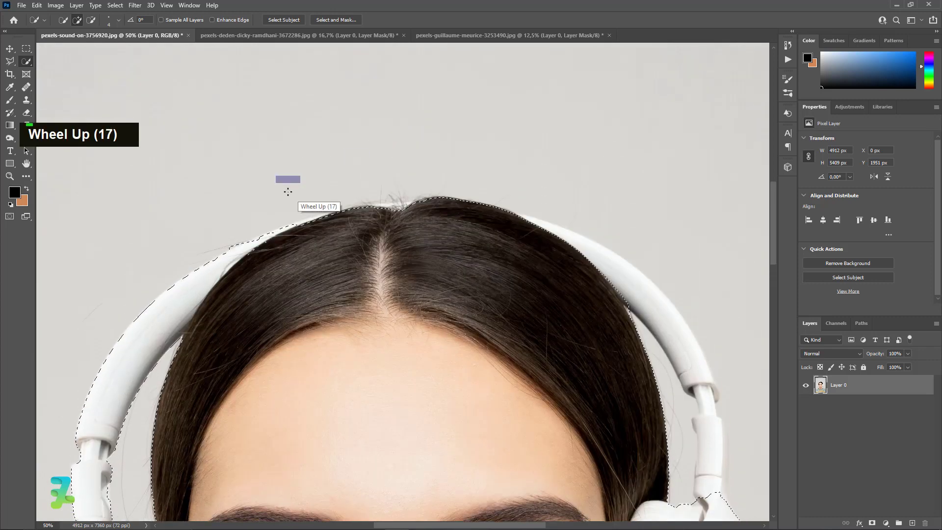
drag(241, 253, 390, 211)
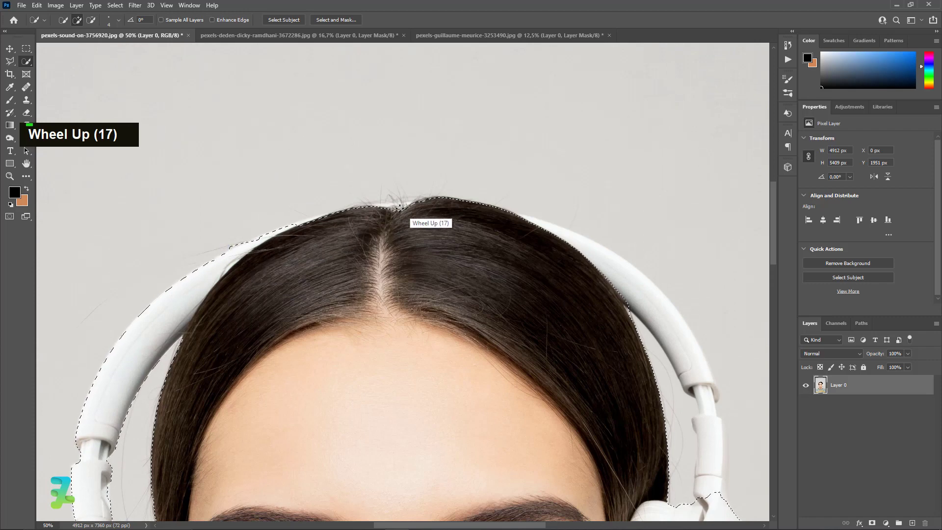
drag(389, 208, 405, 204)
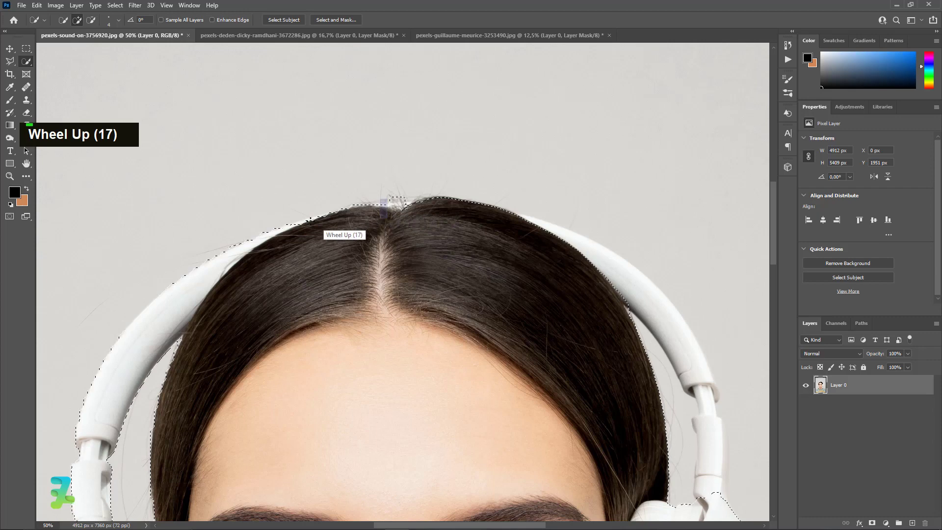
drag(308, 222, 298, 224)
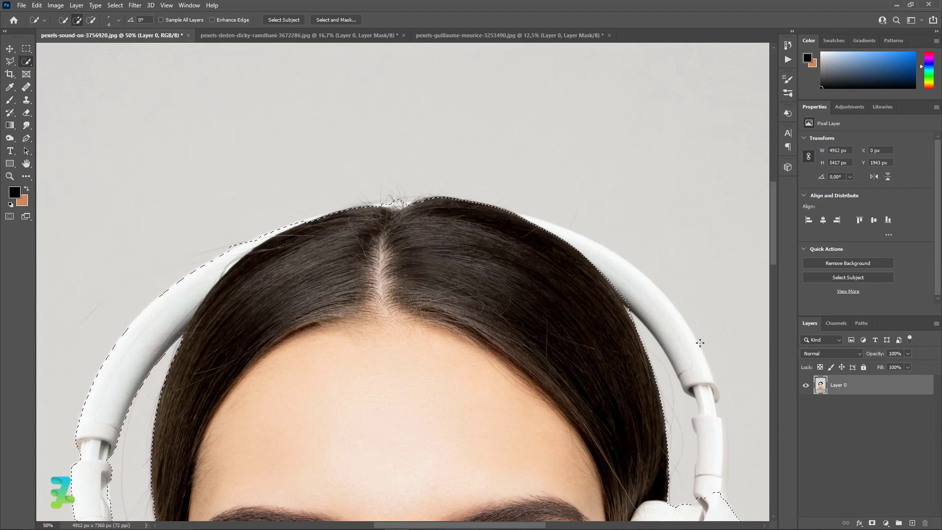
Add the right-hand headband and the slider above its ear cup to the selection.
drag(686, 347, 615, 279)
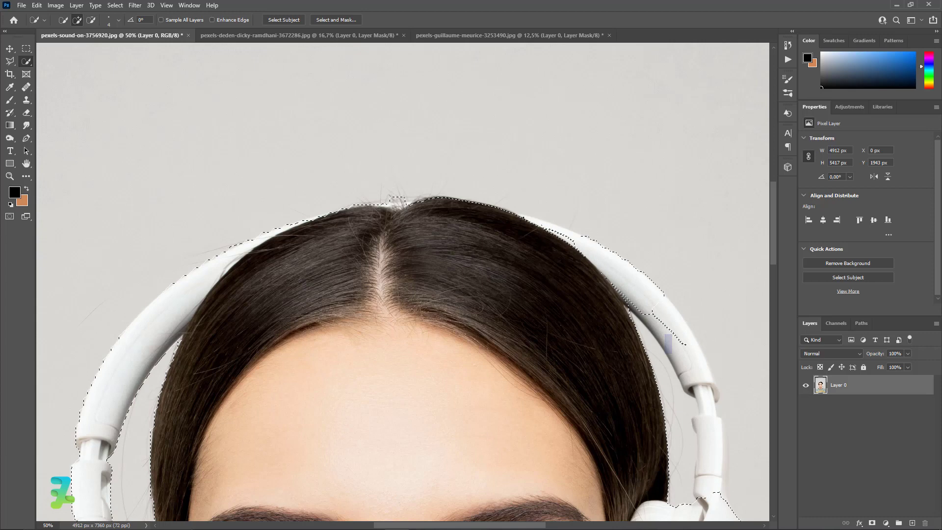
mouse_move(539, 224)
mouse_down()
mouse_move(562, 233)
mouse_move(518, 213)
mouse_move(546, 227)
mouse_up()
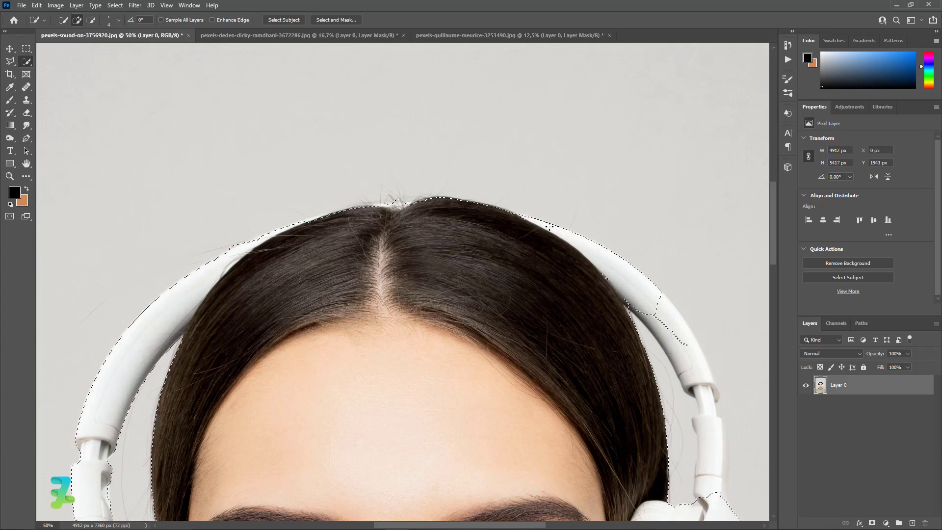
scroll(650, 269, down, 17)
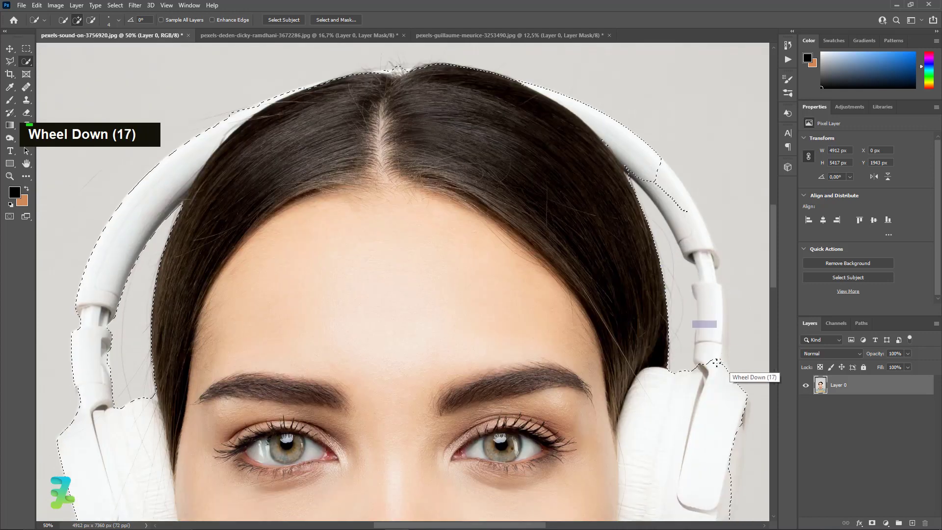
click(711, 311)
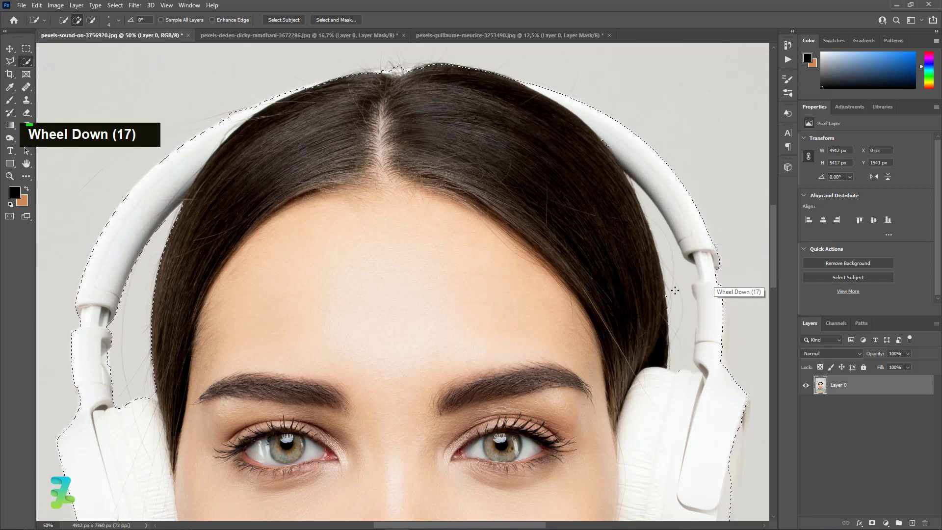
Subtract the background gap between the right-hand headphone arm and the hair, and add back the arm's inner edge.
click(91, 19)
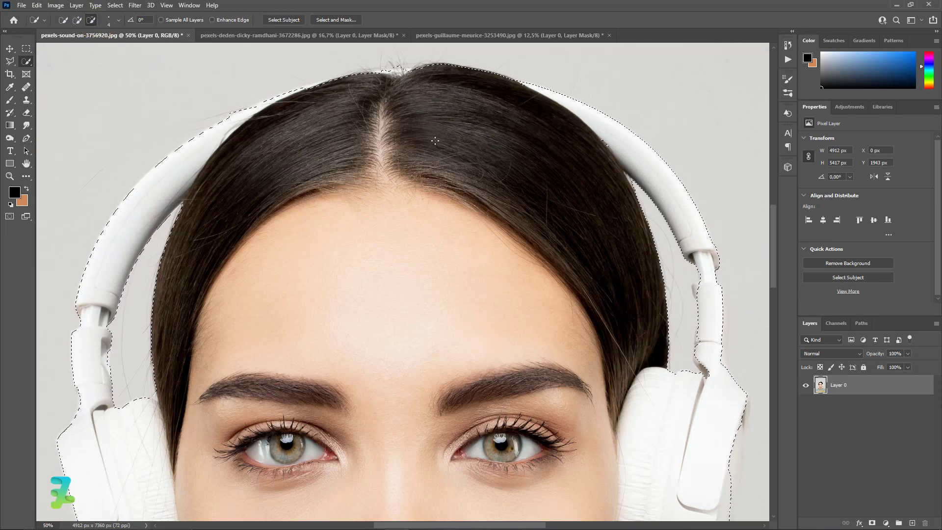
click(77, 20)
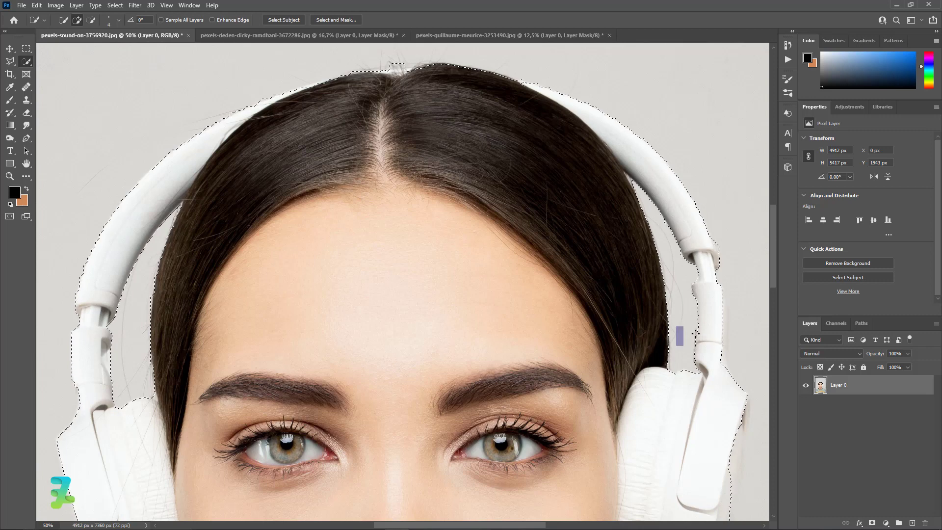
mouse_move(662, 264)
mouse_down()
mouse_move(573, 159)
mouse_move(602, 149)
mouse_up()
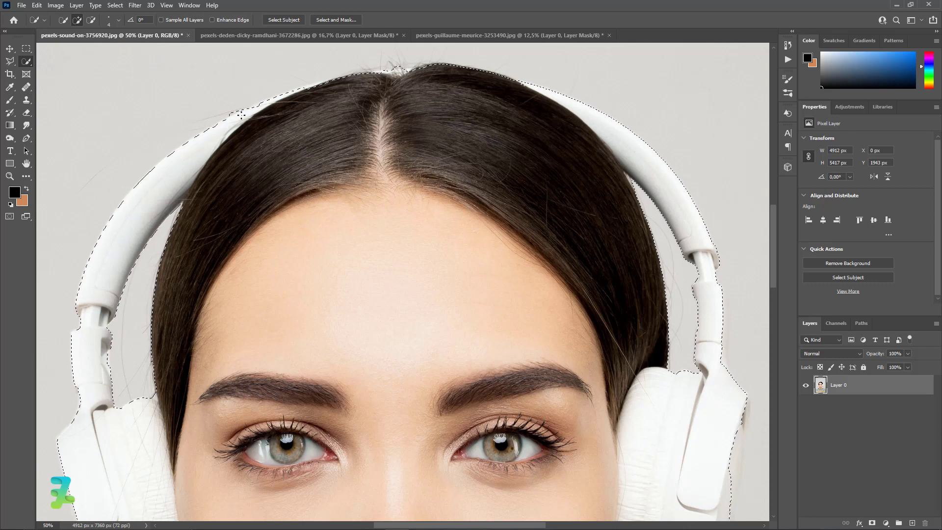
Touch up the selection along the upper-left edge of the headband where it meets the hair.
click(92, 20)
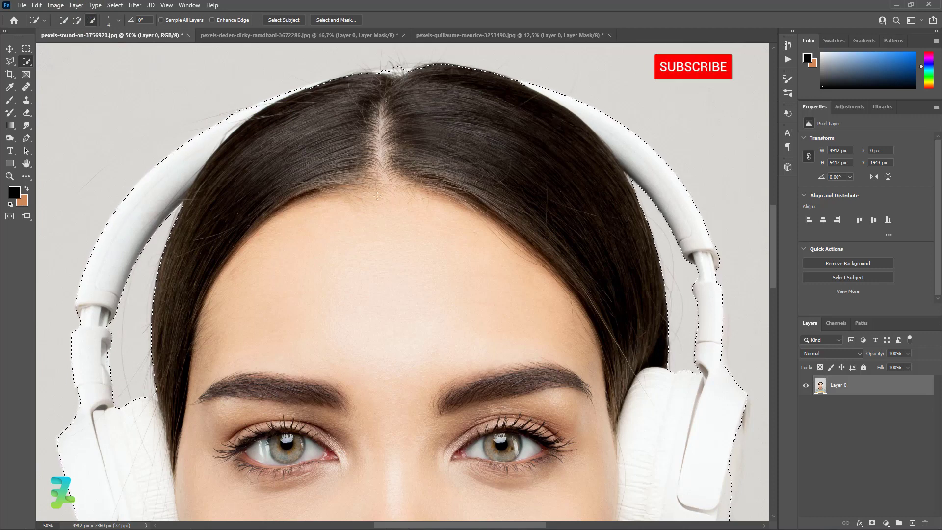
scroll(365, 202, up, 10)
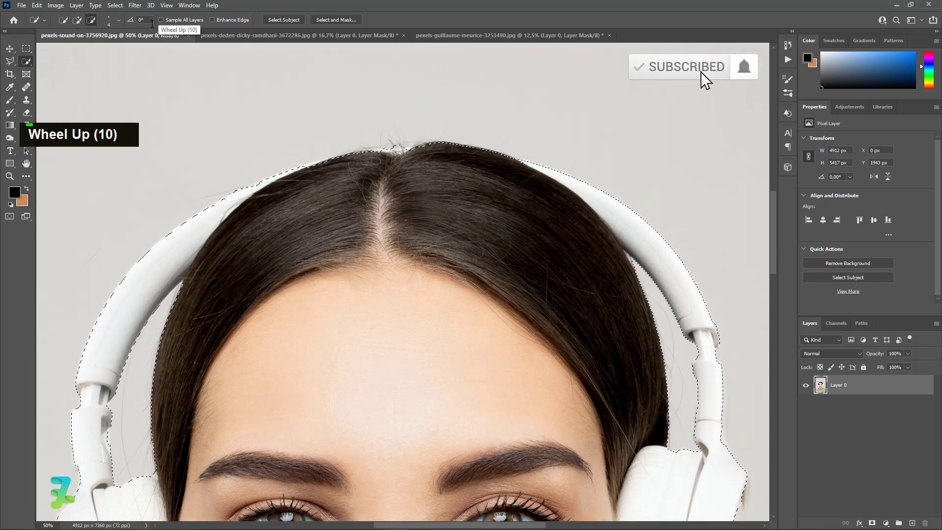
click(77, 19)
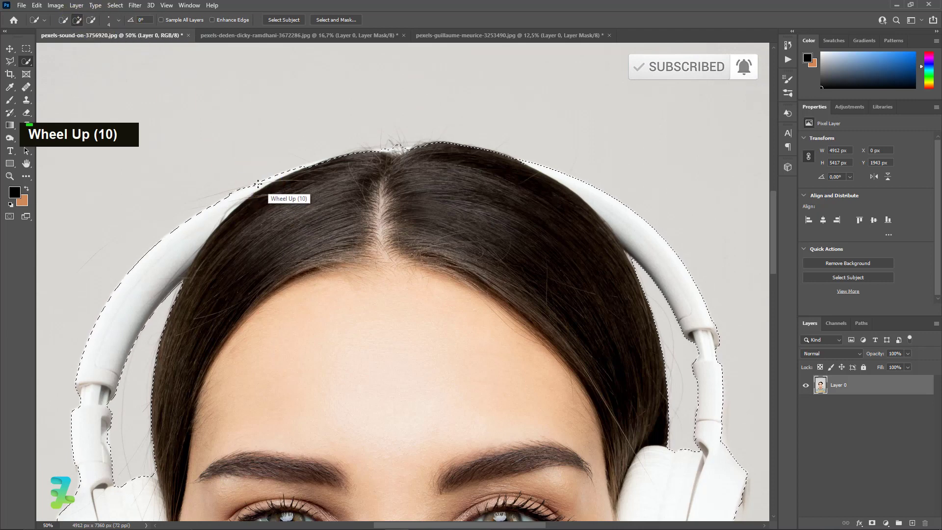
click(243, 188)
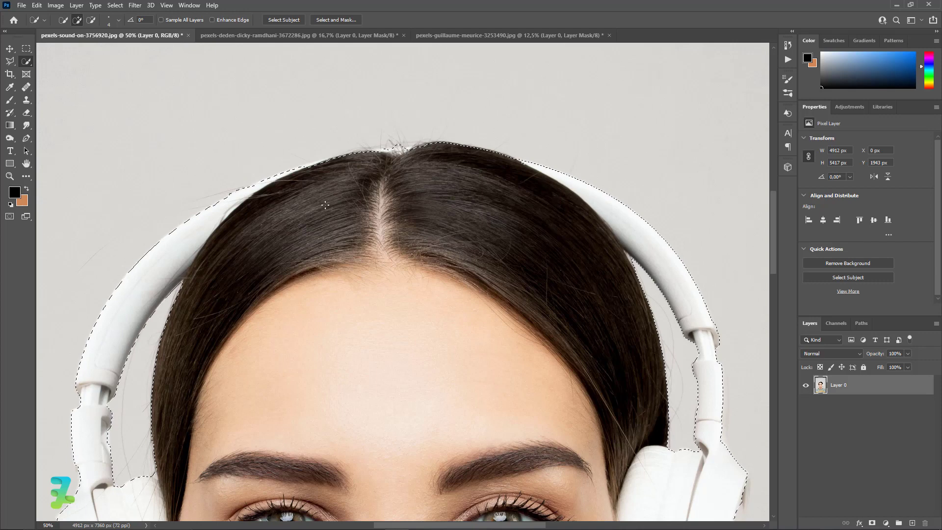
Add a layer mask from the finished selection to hide the background of the headphones portrait.
scroll(325, 204, down, 20)
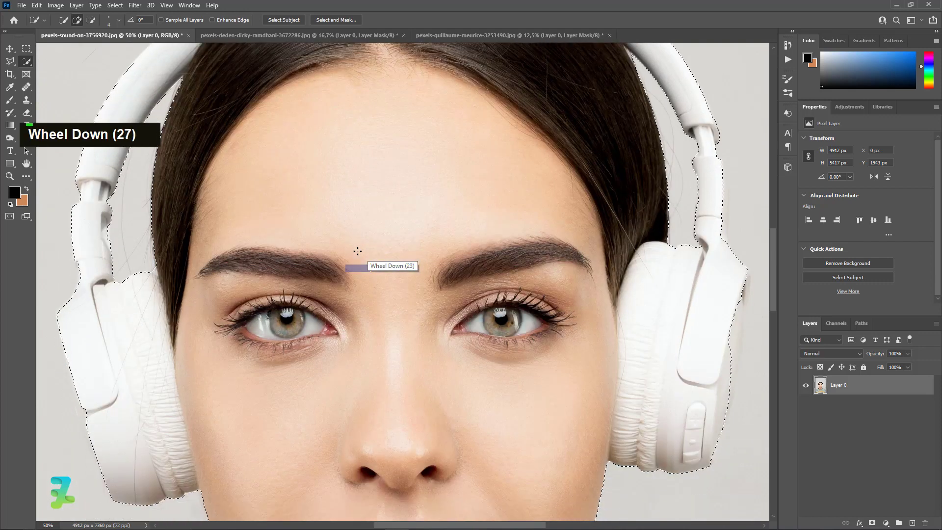
scroll(357, 251, down, 8)
key(ctrl+minus)
key(ctrl+minus)
key(ctrl+minus)
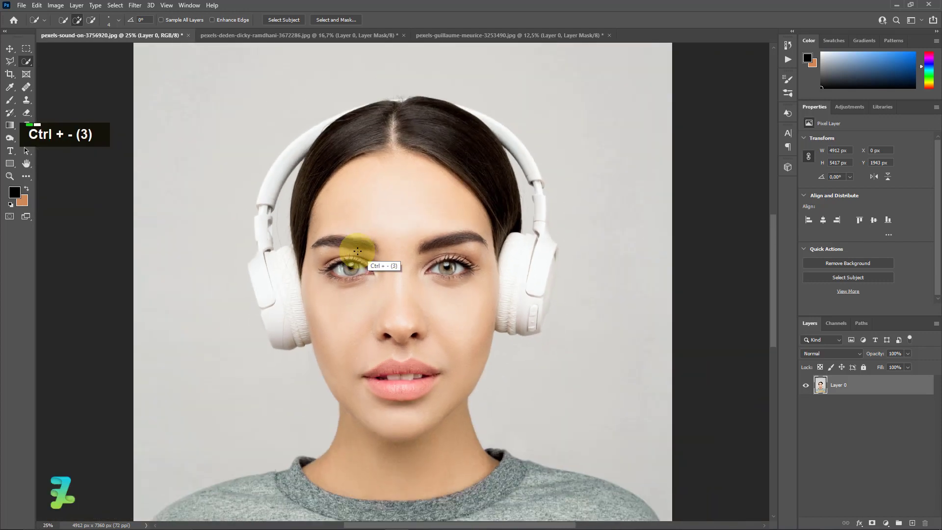
key(ctrl+minus)
key(ctrl+minus)
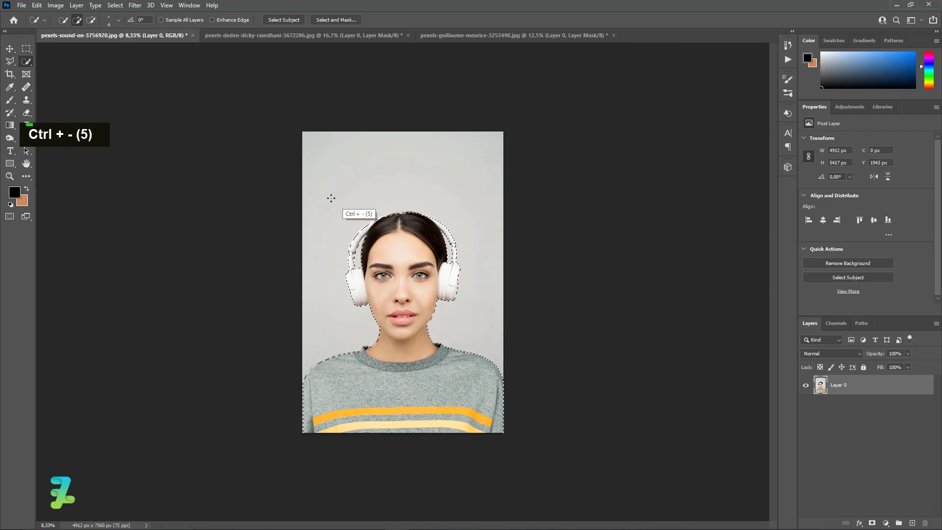
click(9, 51)
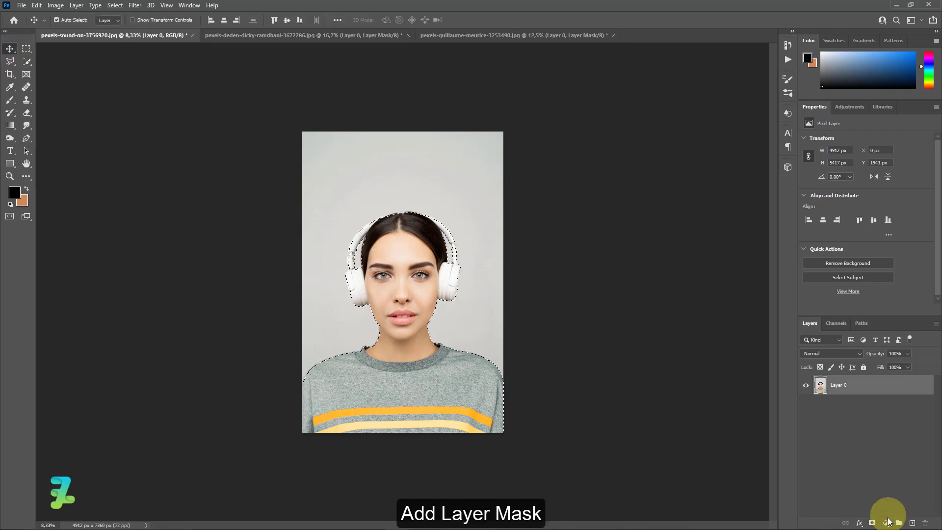
click(873, 523)
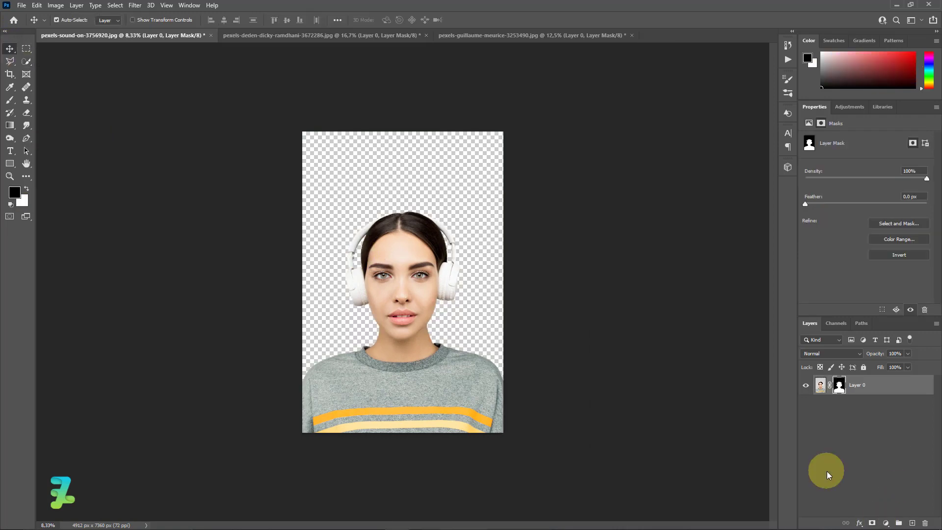
Examine the headphones cutout up close and review the masked results in the other two open photos.
key(ctrl+equal)
key(ctrl+equal)
scroll(714, 444, down, 3)
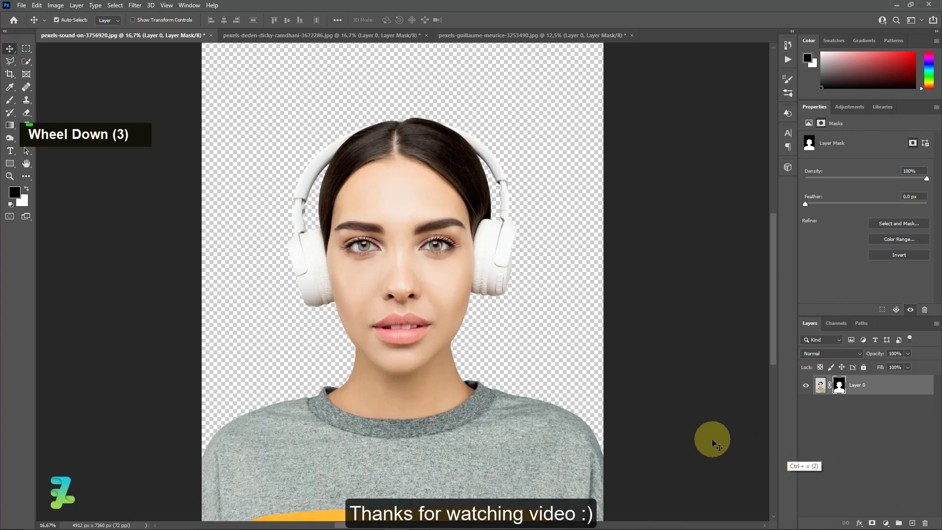
scroll(423, 354, down, 3)
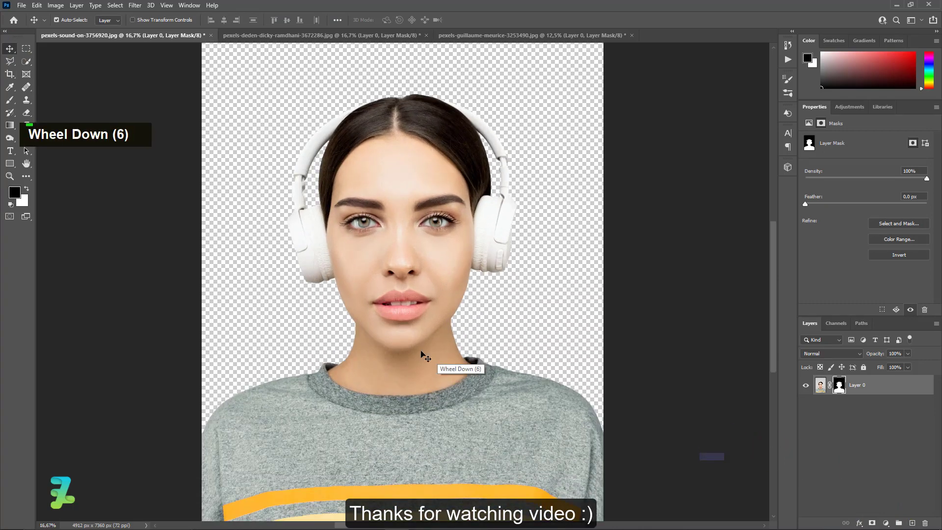
click(305, 34)
click(559, 35)
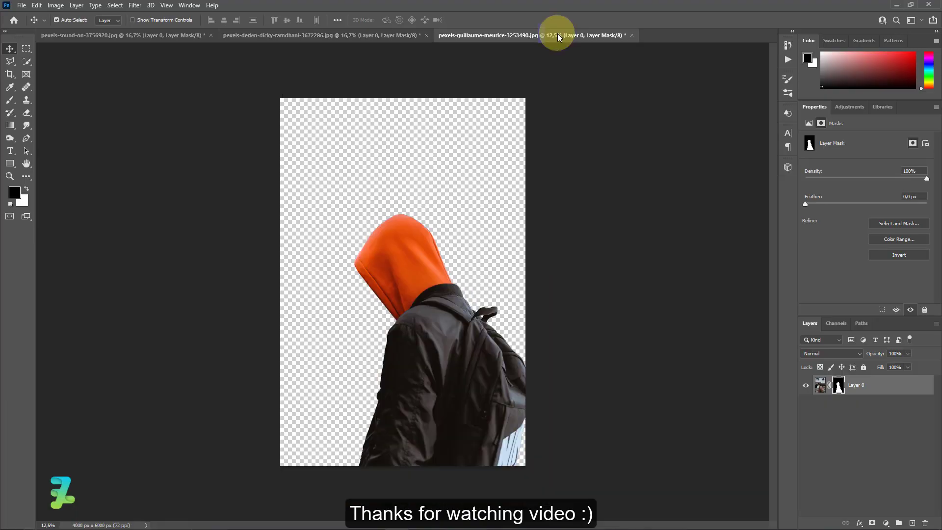